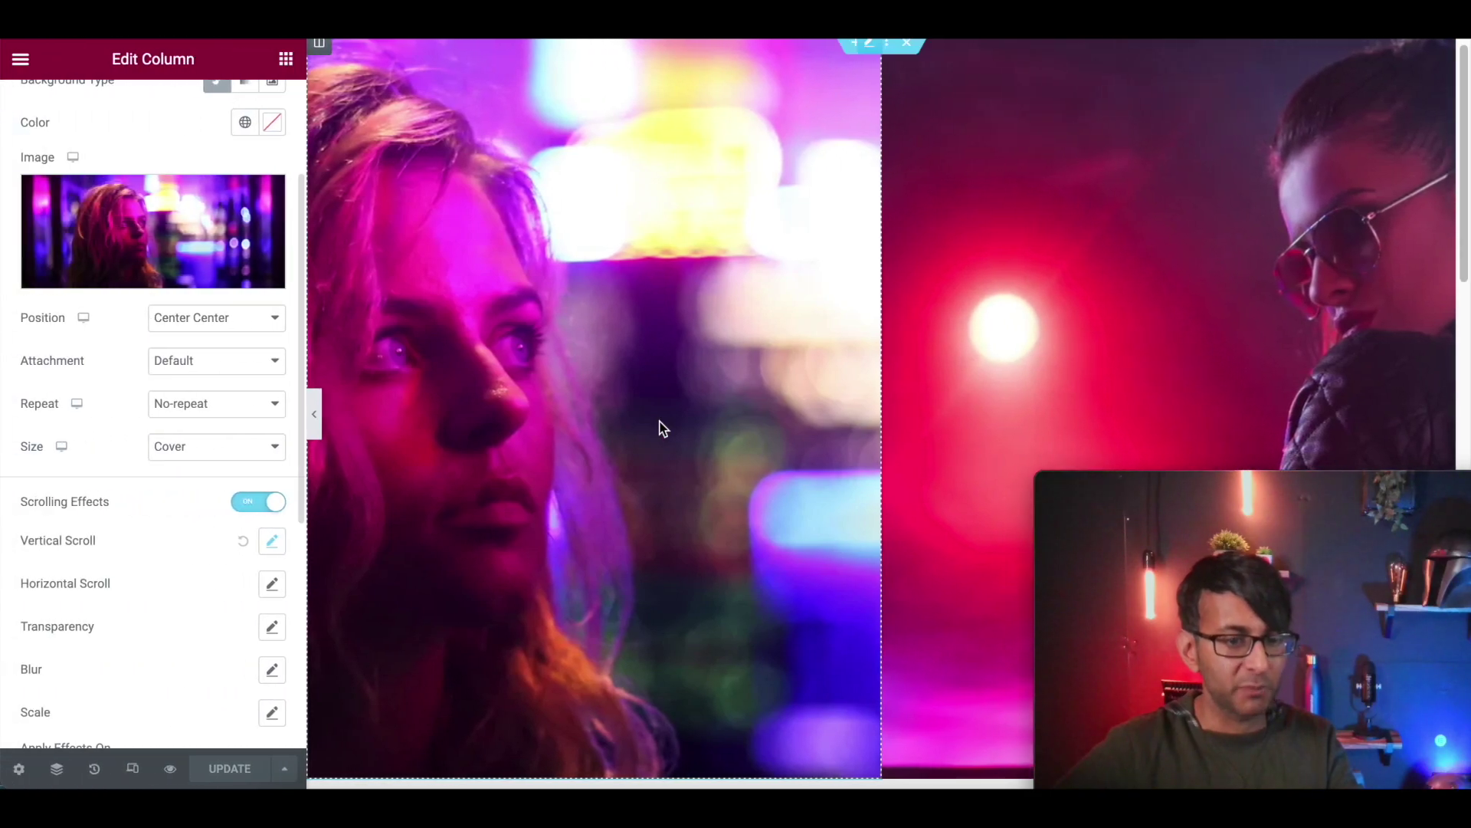
# Step: Bring up Edit Section > Layout for the two-column image section
pyautogui.scroll(1, 873, 60)
pyautogui.click(883, 54)
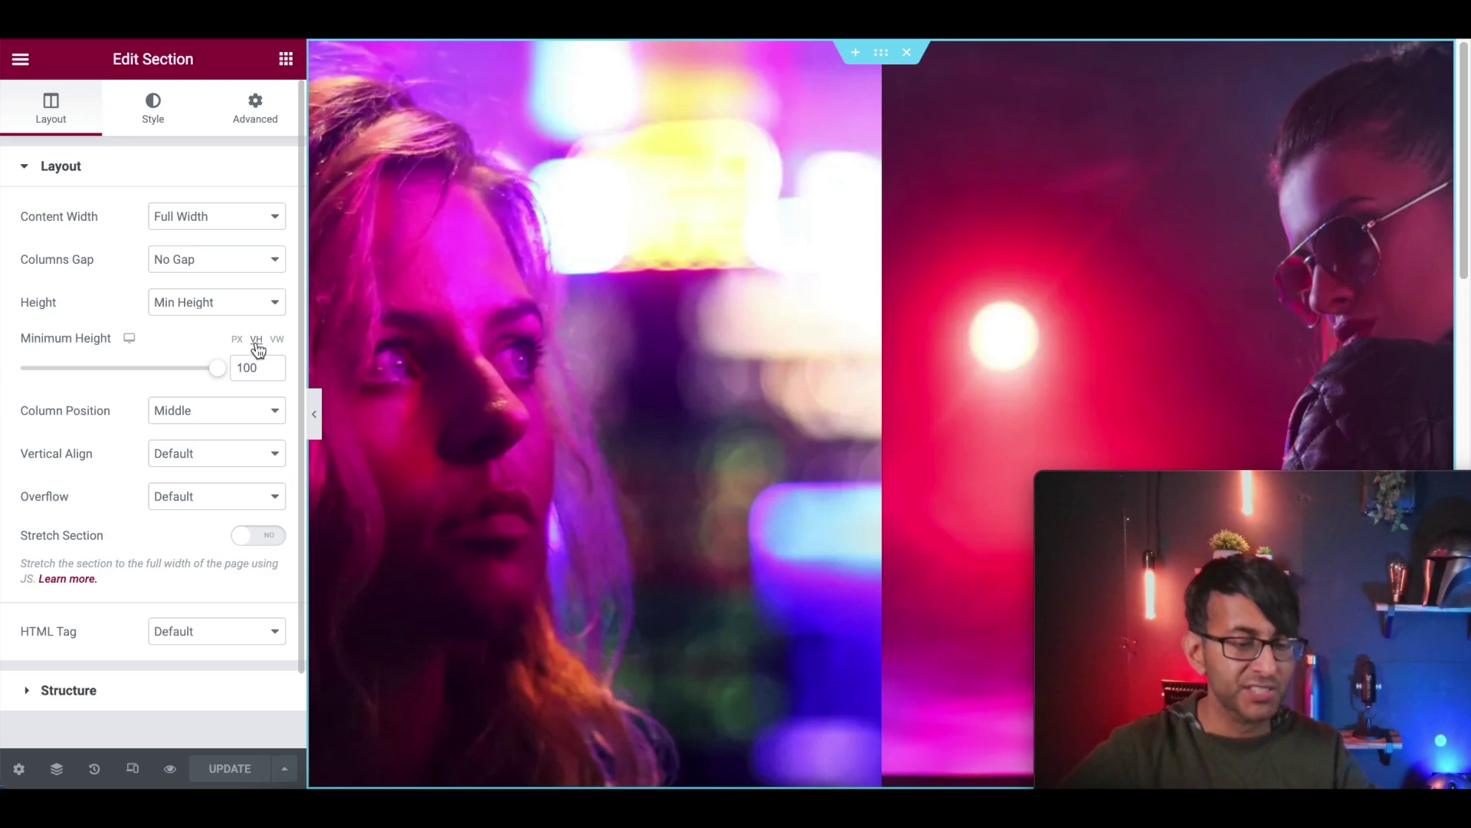
# Step: Set the section's minimum height to 100 VH and keep Content Width at Full Width
pyautogui.doubleClick(262, 369)
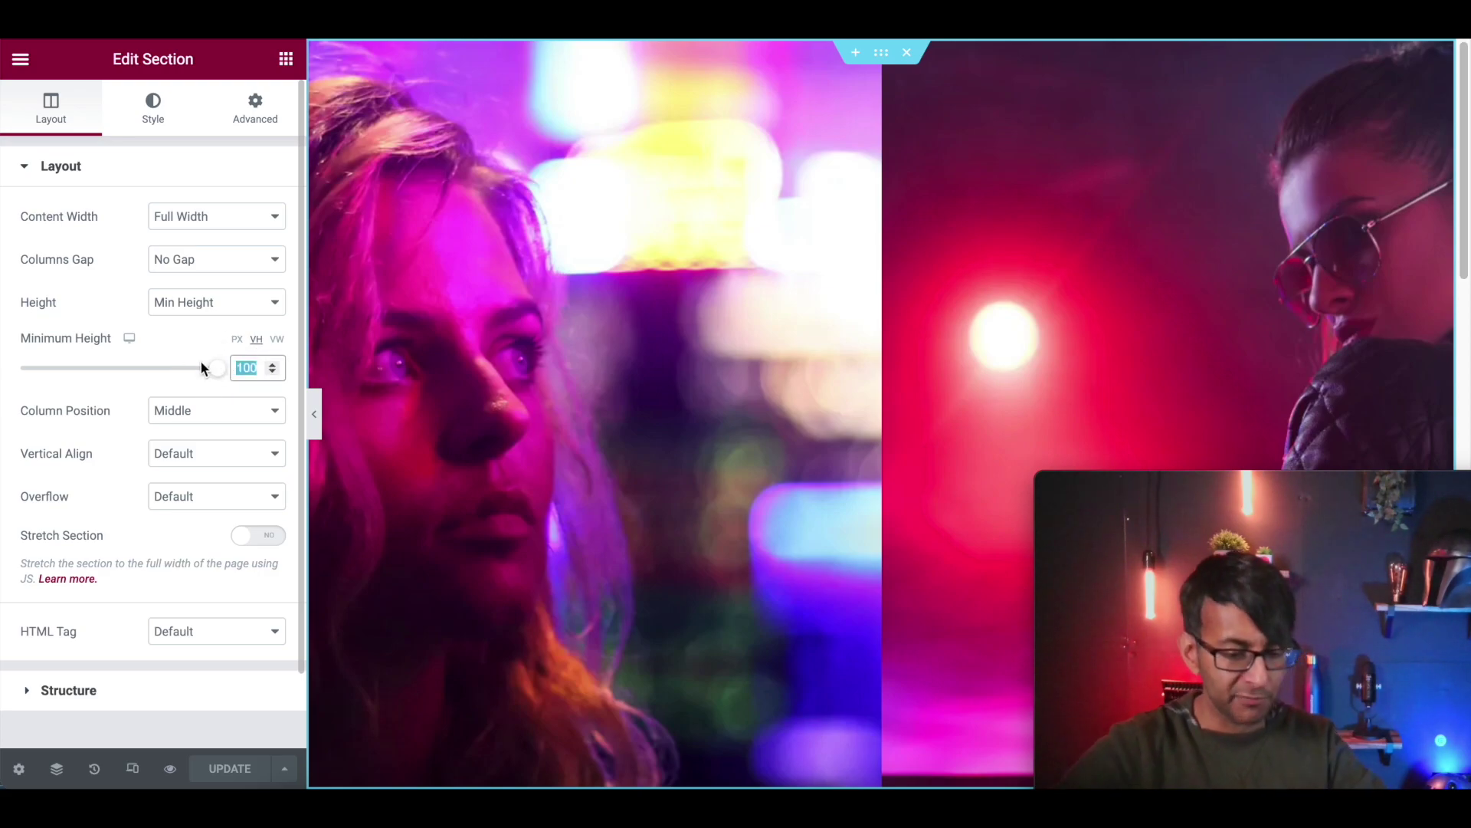
pyautogui.write('100')
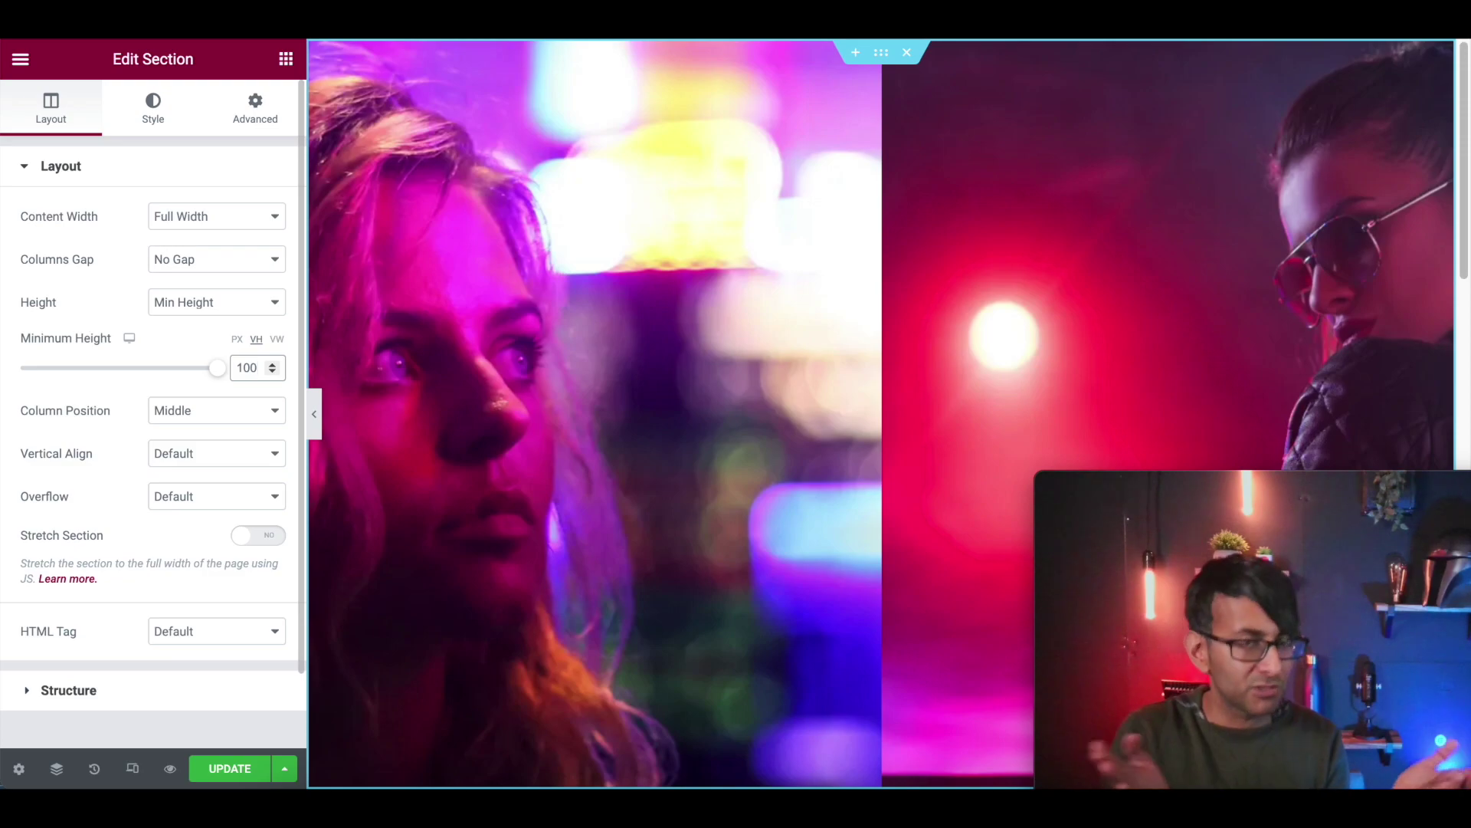
pyautogui.click(238, 230)
pyautogui.click(227, 238)
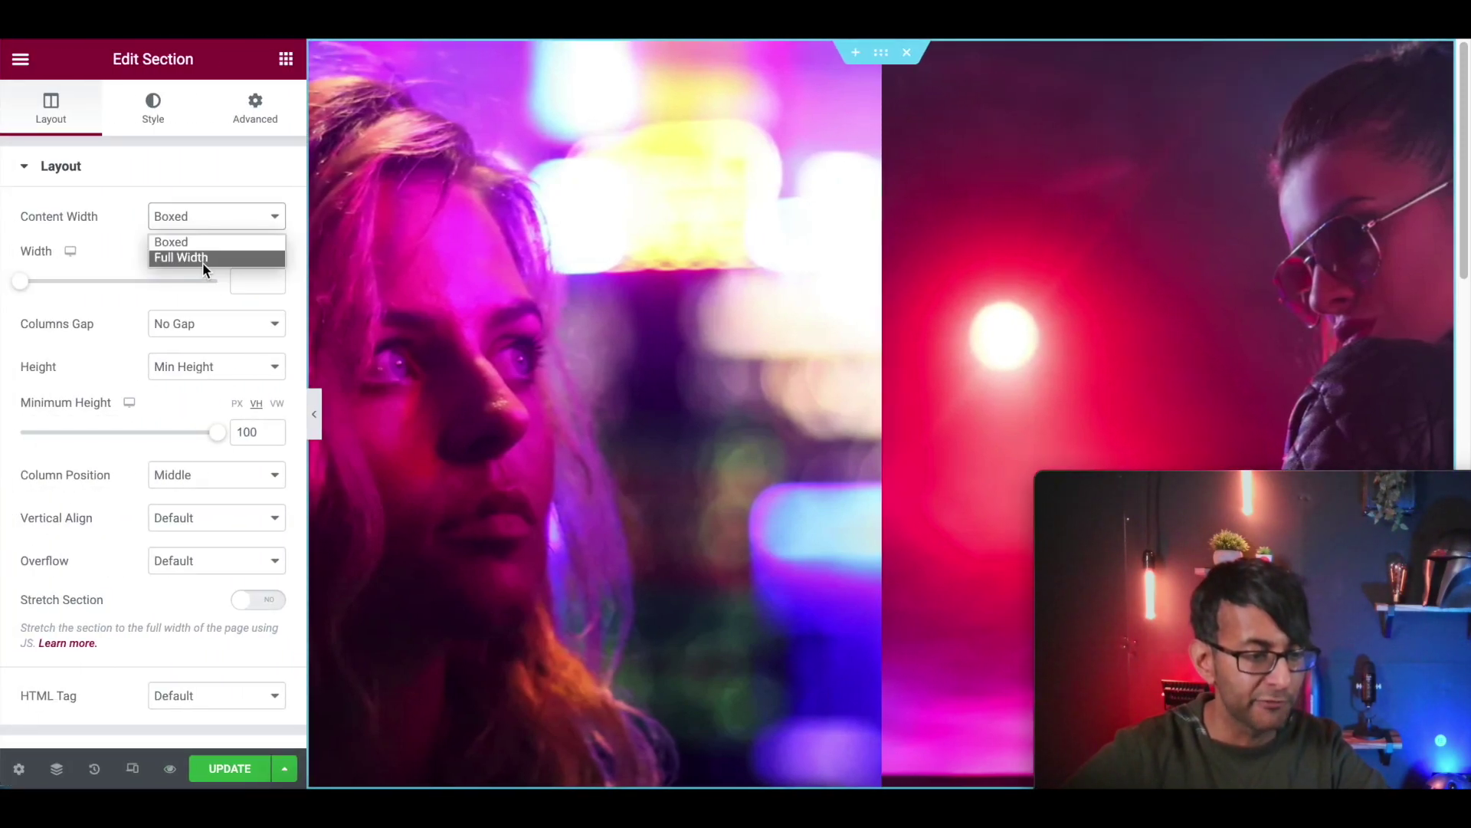
pyautogui.click(203, 256)
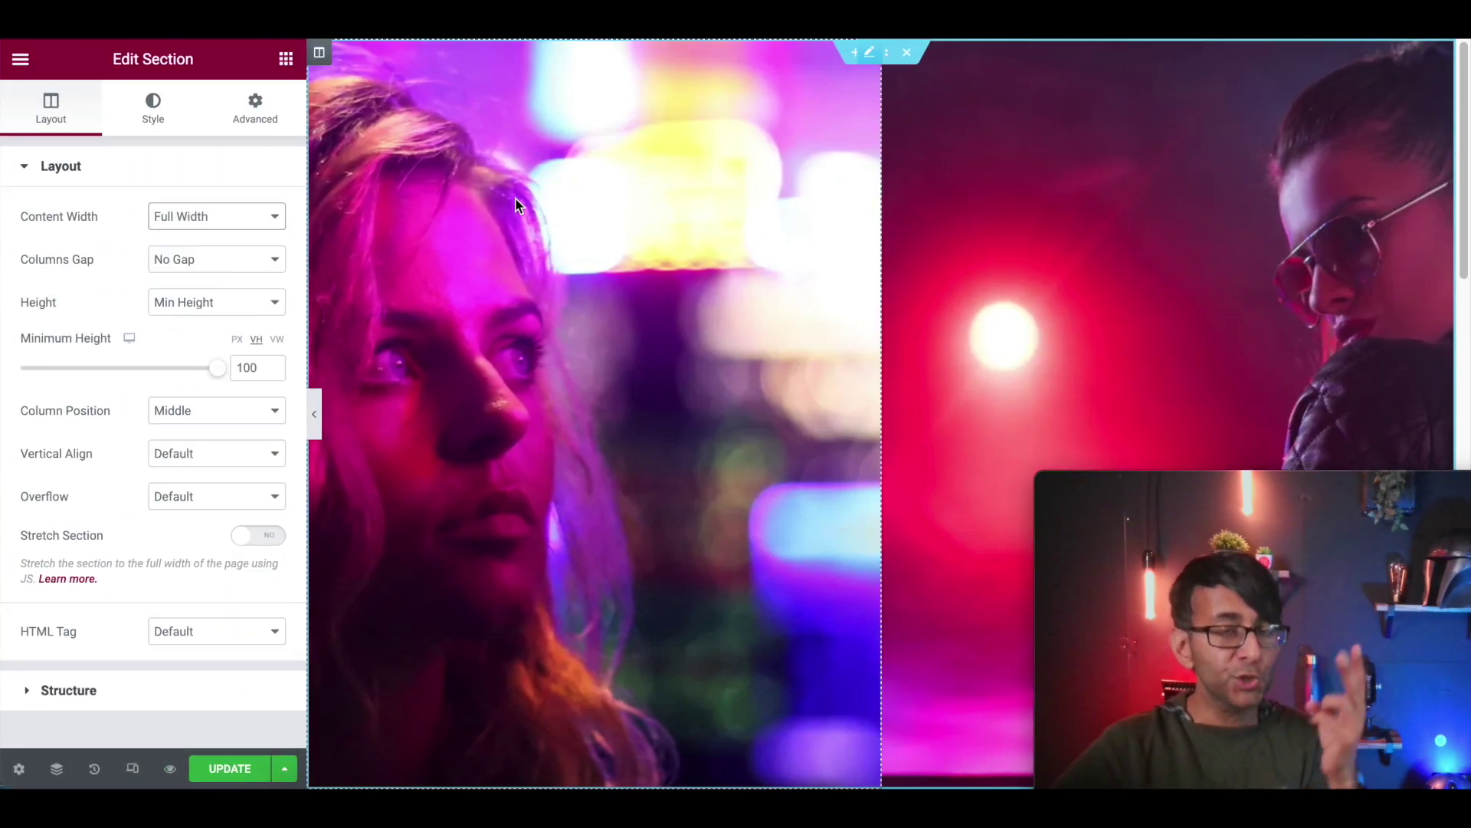
# Step: Switch off Scrolling Effects on the left column's background image
pyautogui.click(320, 54)
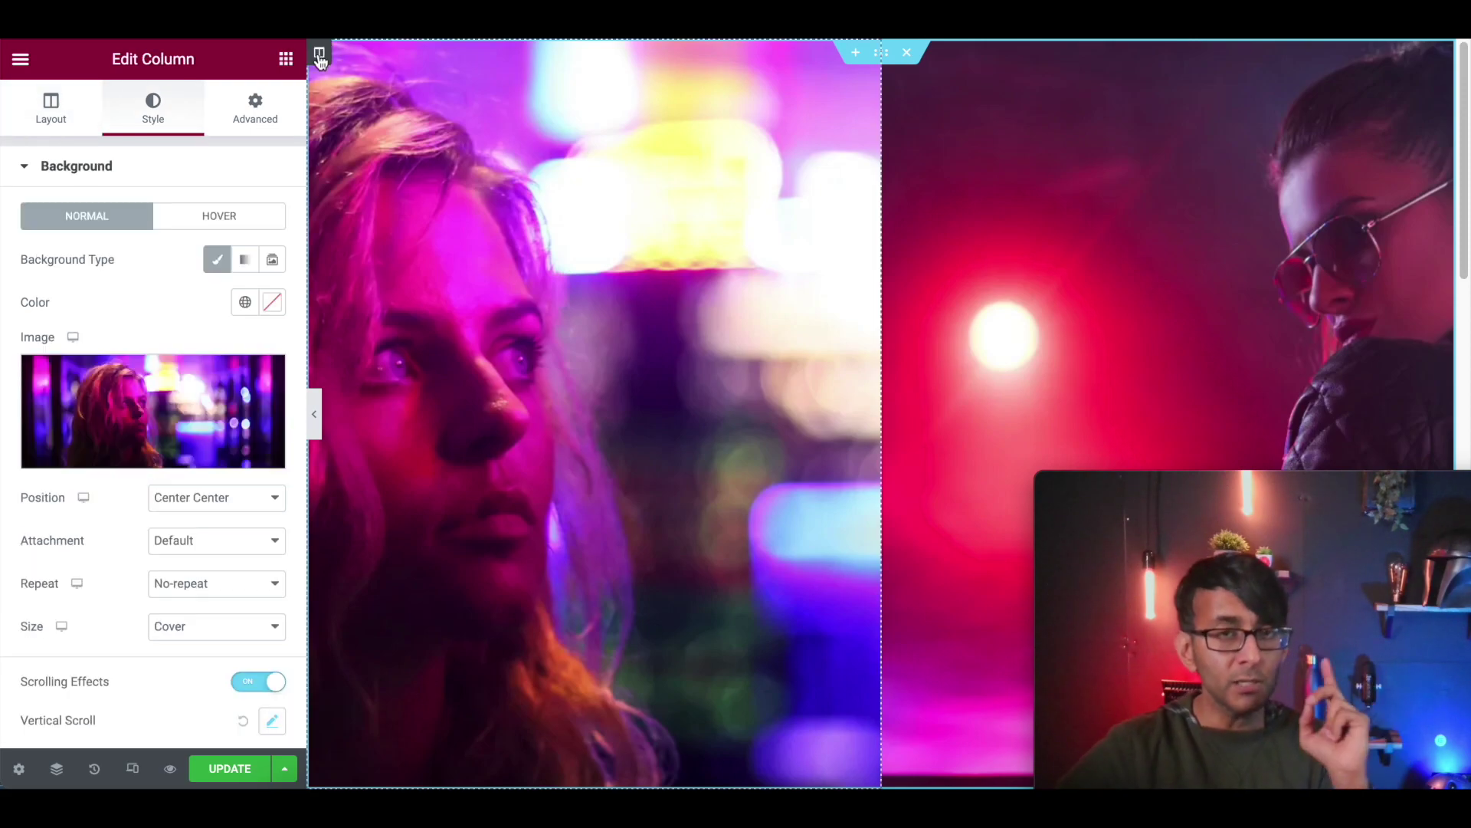
pyautogui.moveTo(191, 402)
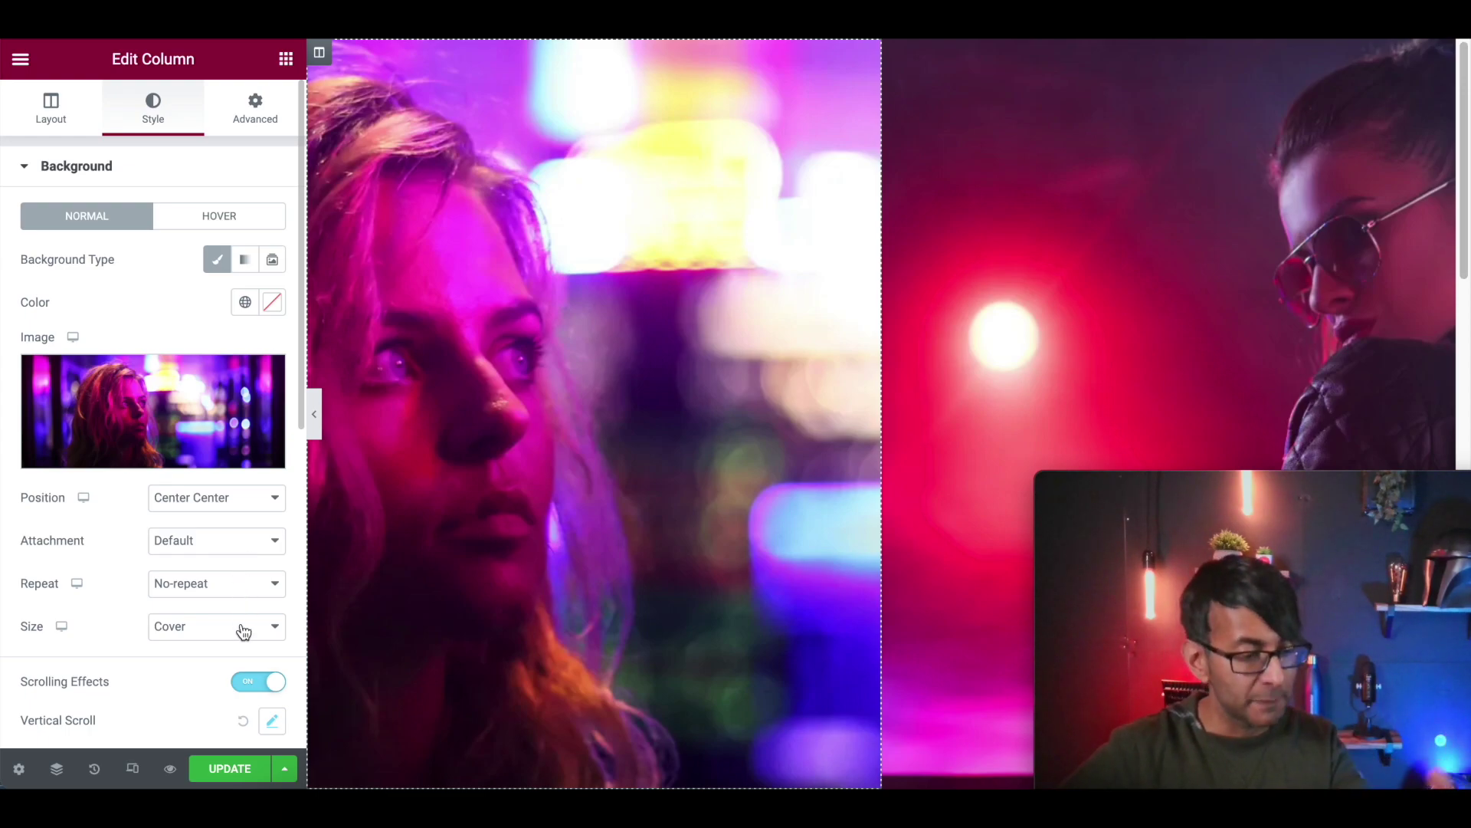
pyautogui.scroll(-1, 239, 637)
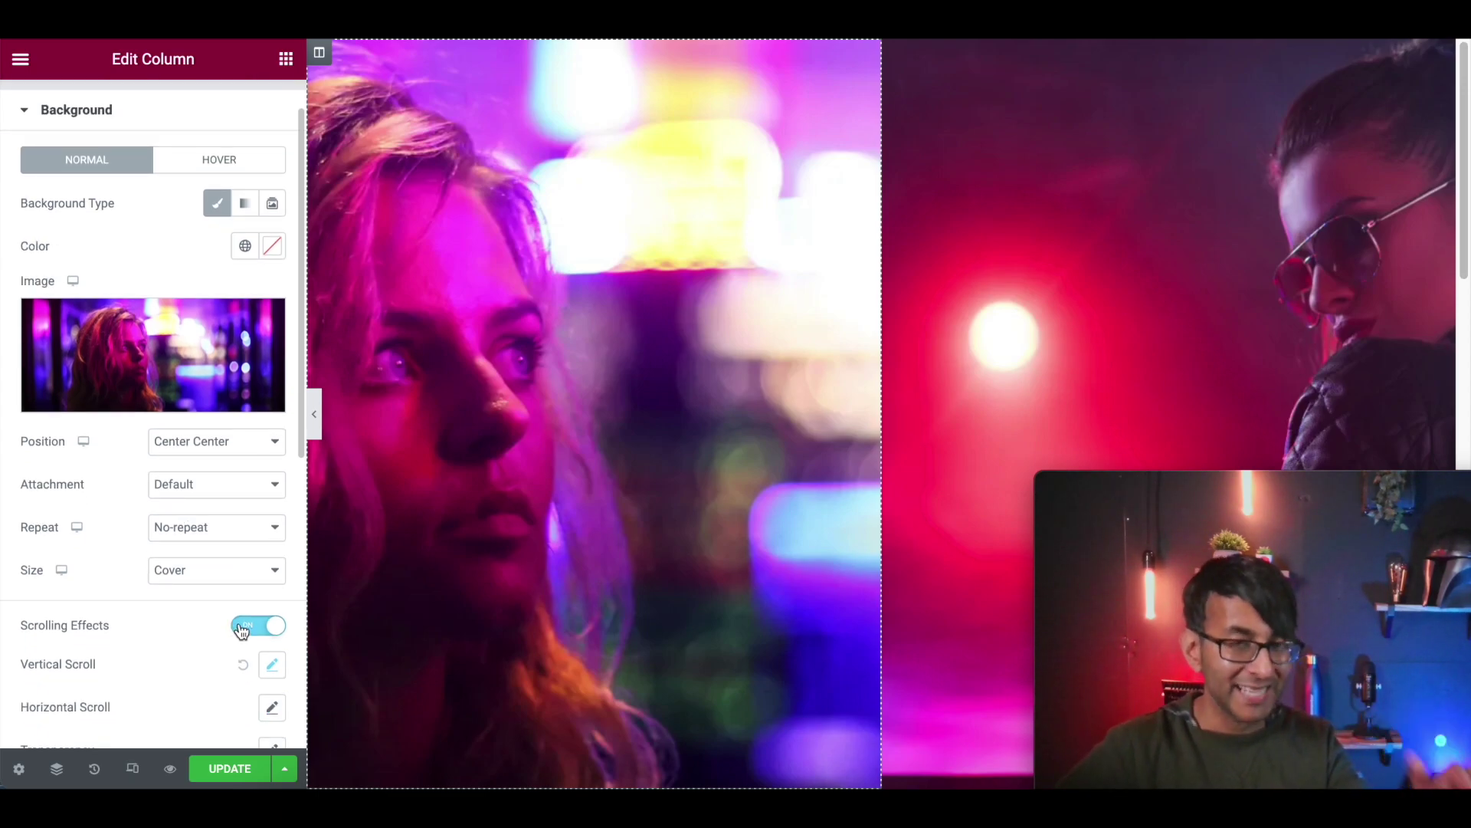
pyautogui.click(255, 633)
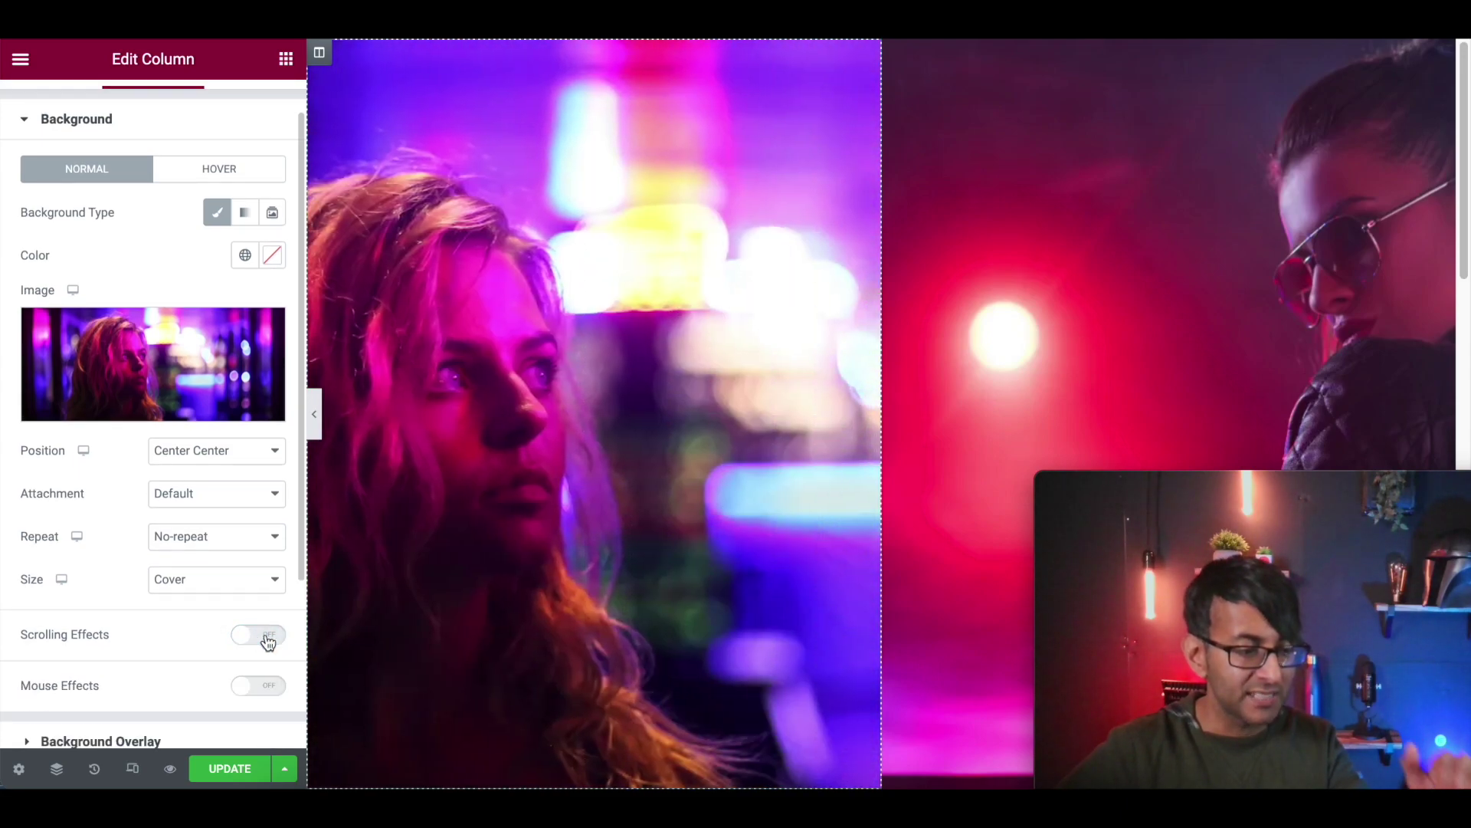
pyautogui.scroll(2, 268, 633)
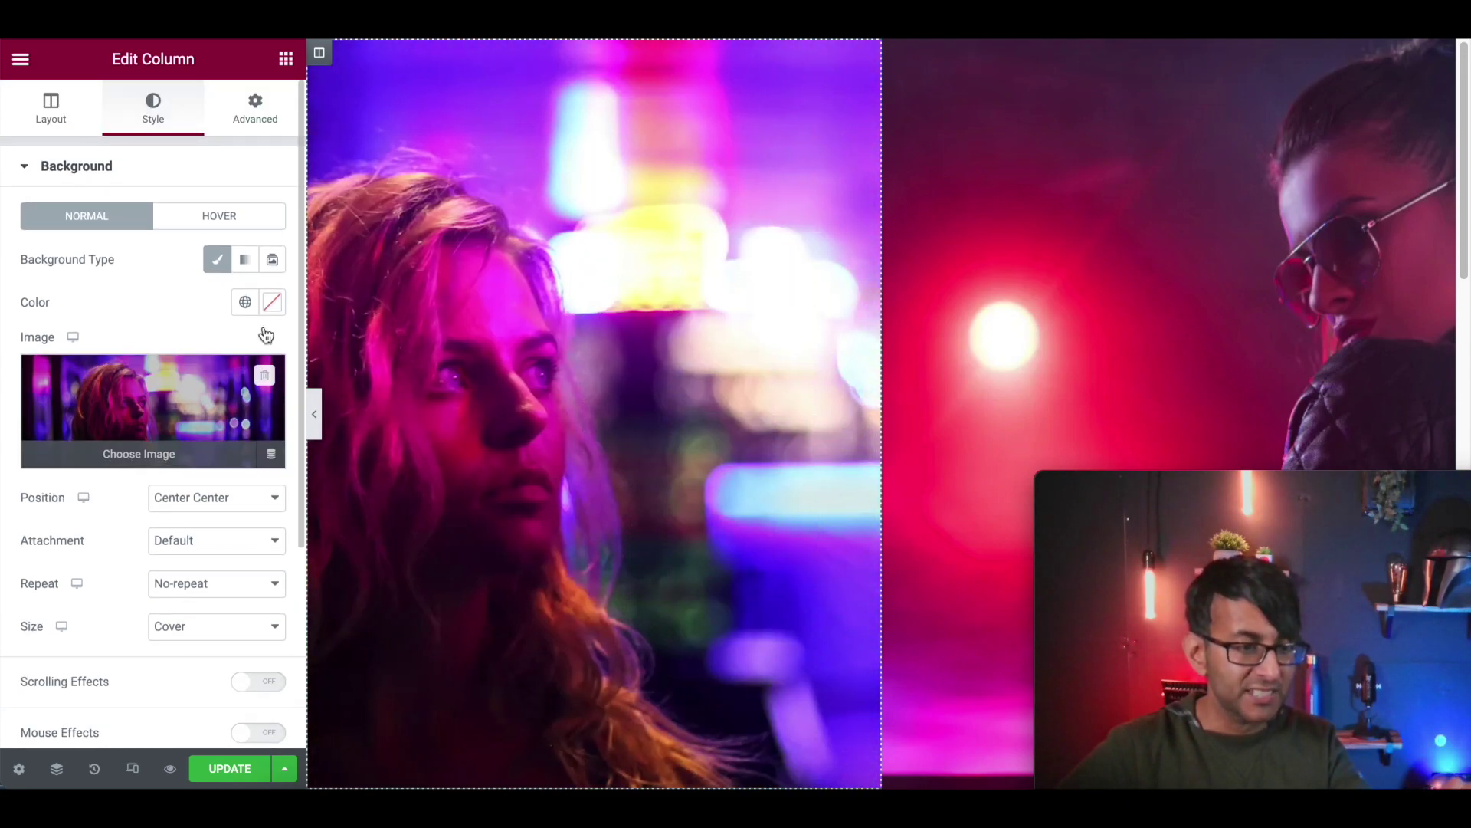
pyautogui.click(267, 123)
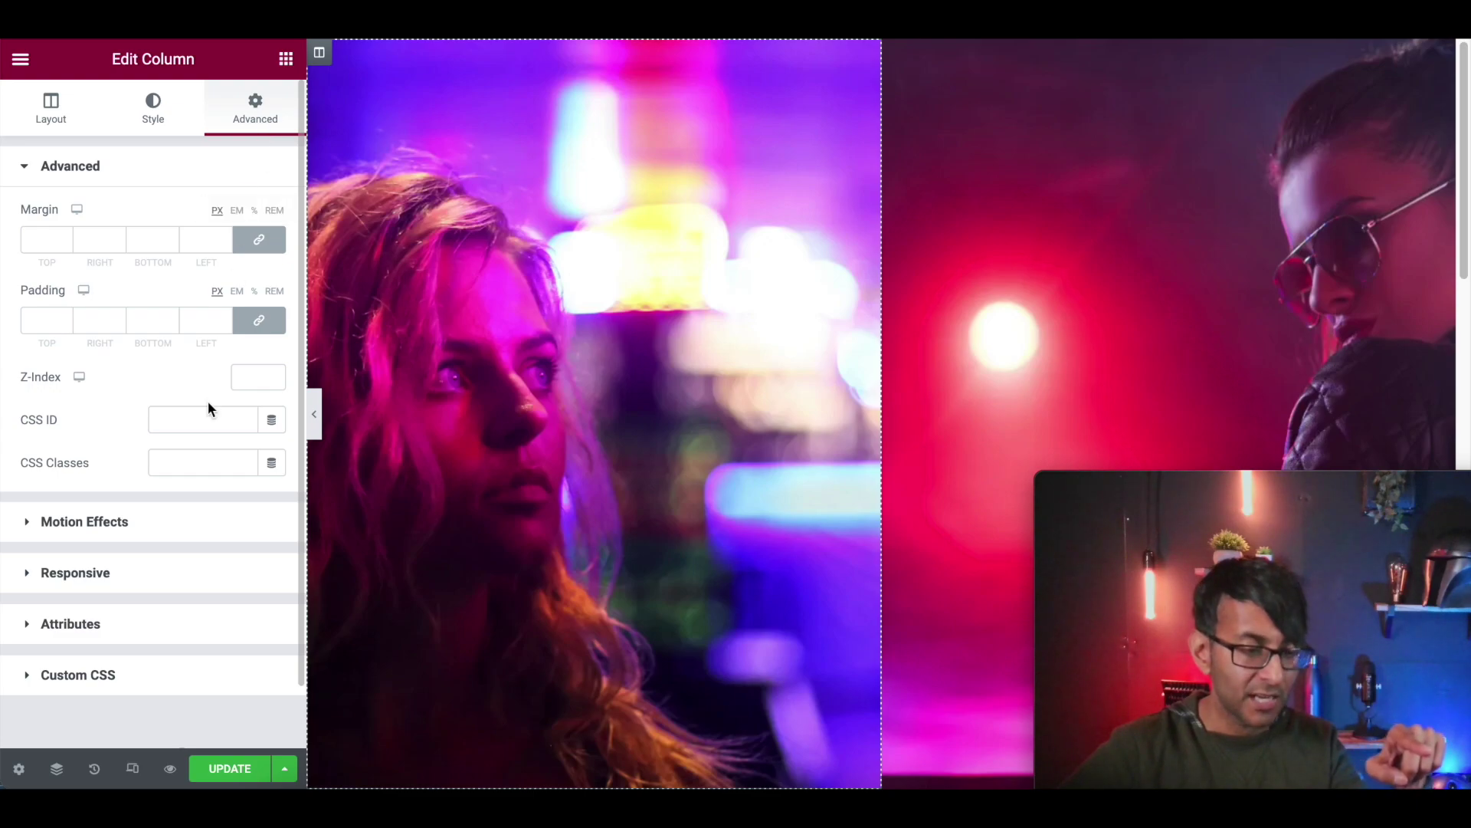
# Step: Preview the left column's Motion Effects scrolling, then leave it switched off
pyautogui.click(156, 529)
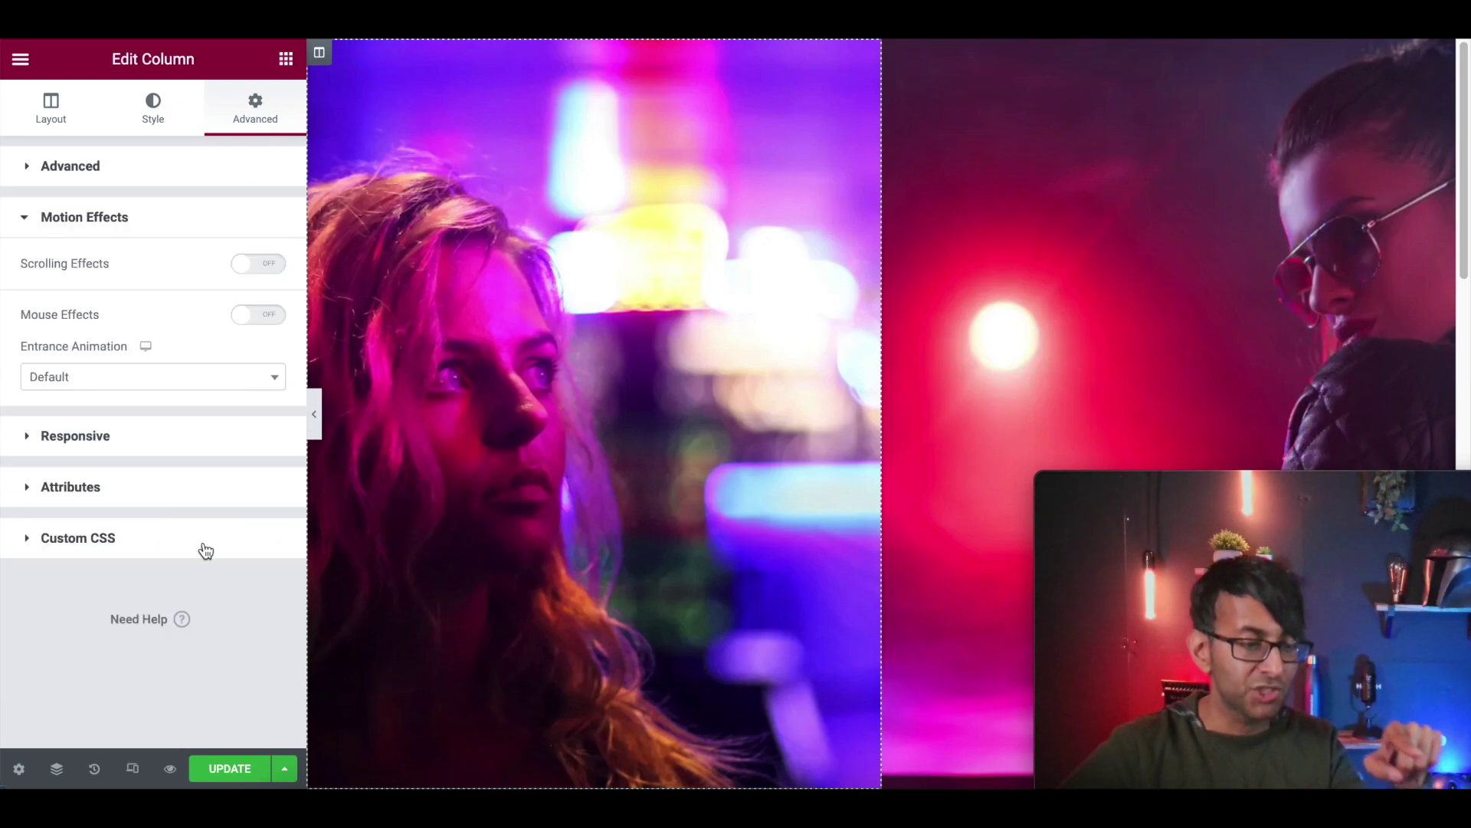
pyautogui.click(257, 265)
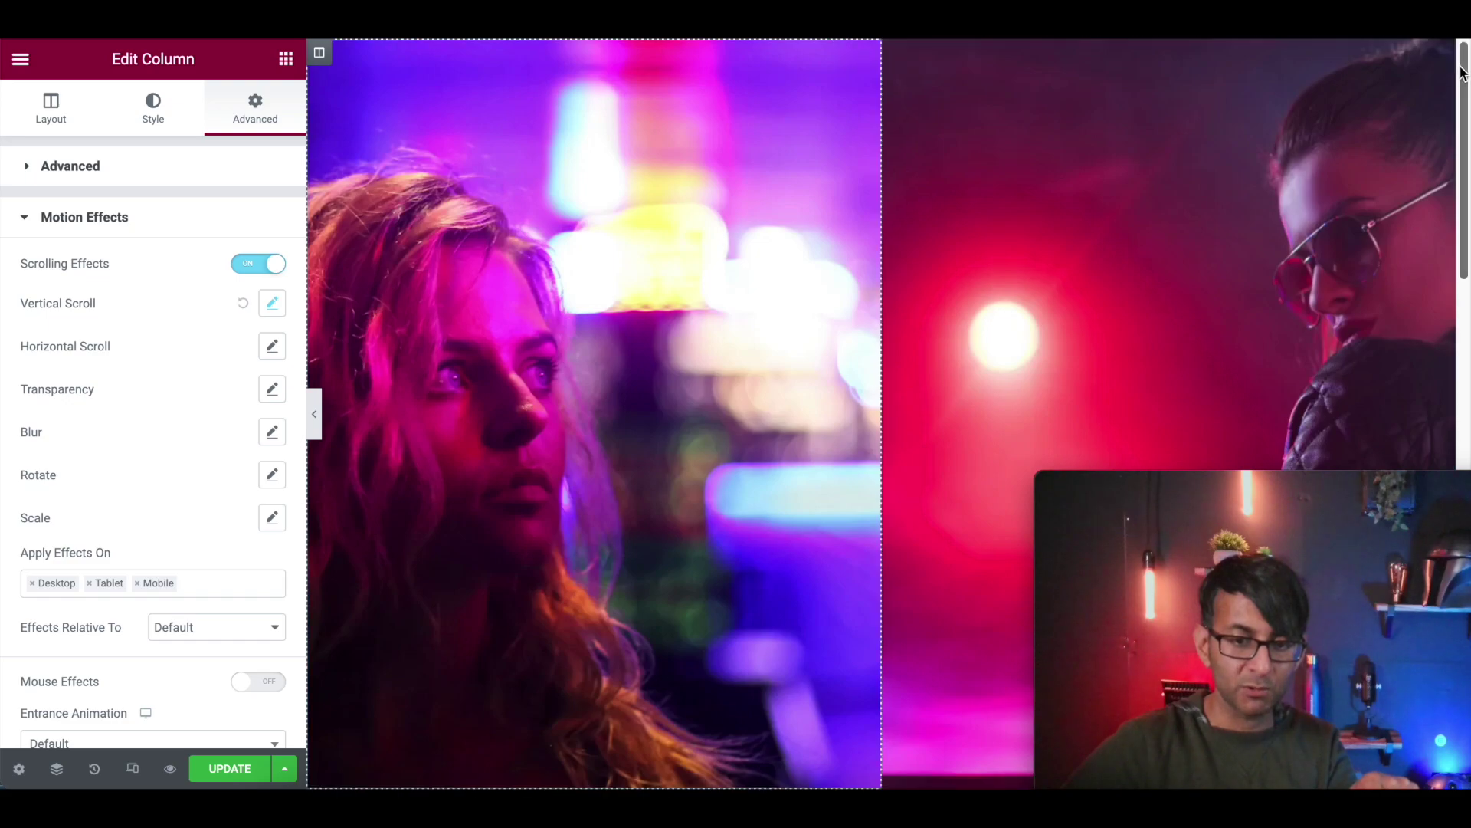
pyautogui.moveTo(1462, 75); pyautogui.dragTo(1464, 161)
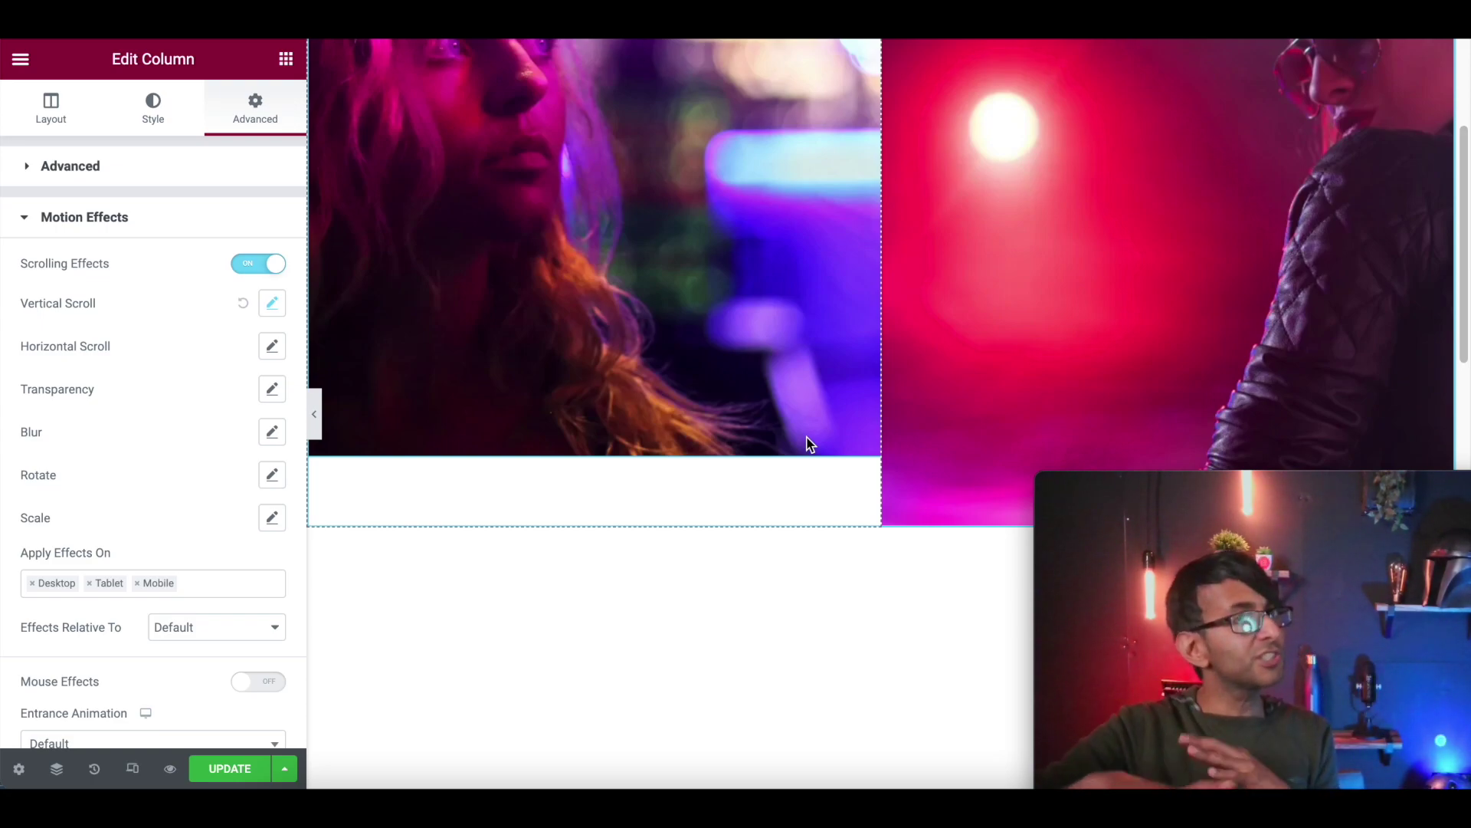
pyautogui.click(259, 268)
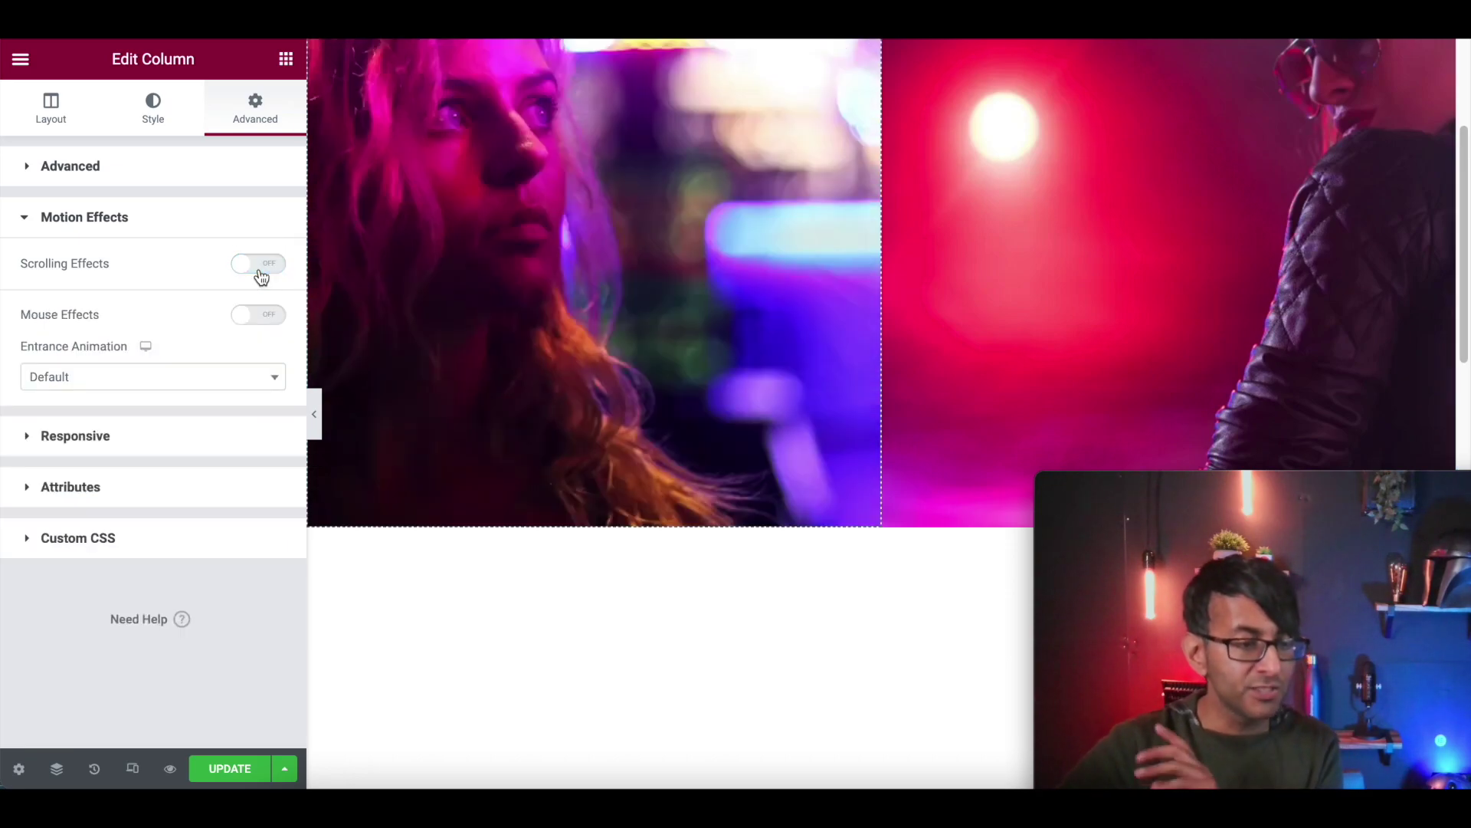
pyautogui.click(154, 108)
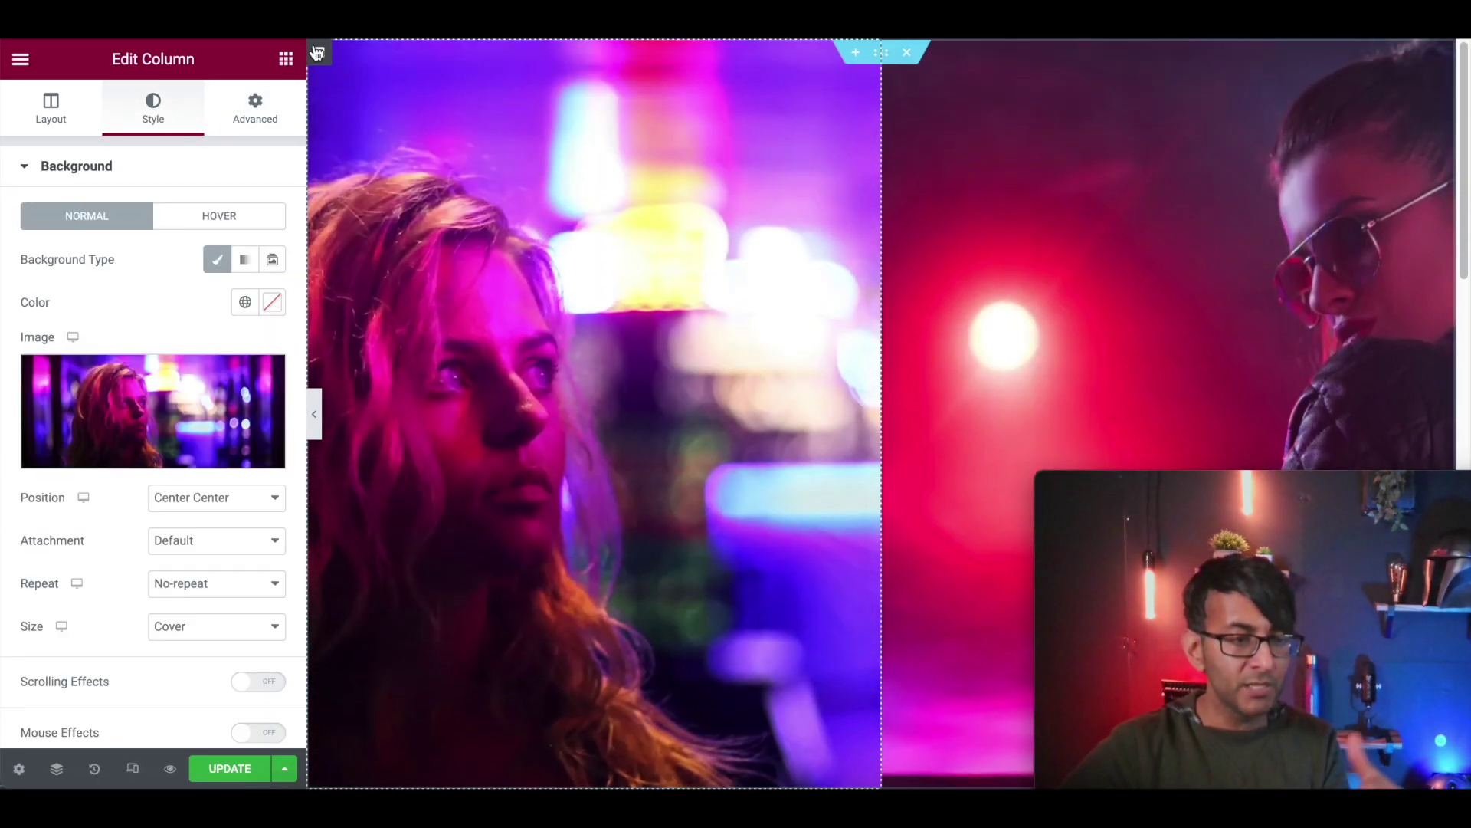
# Step: Re-enable the left column's background scrolling with vertical scroll Up at speed 4
pyautogui.scroll(-2, 203, 483)
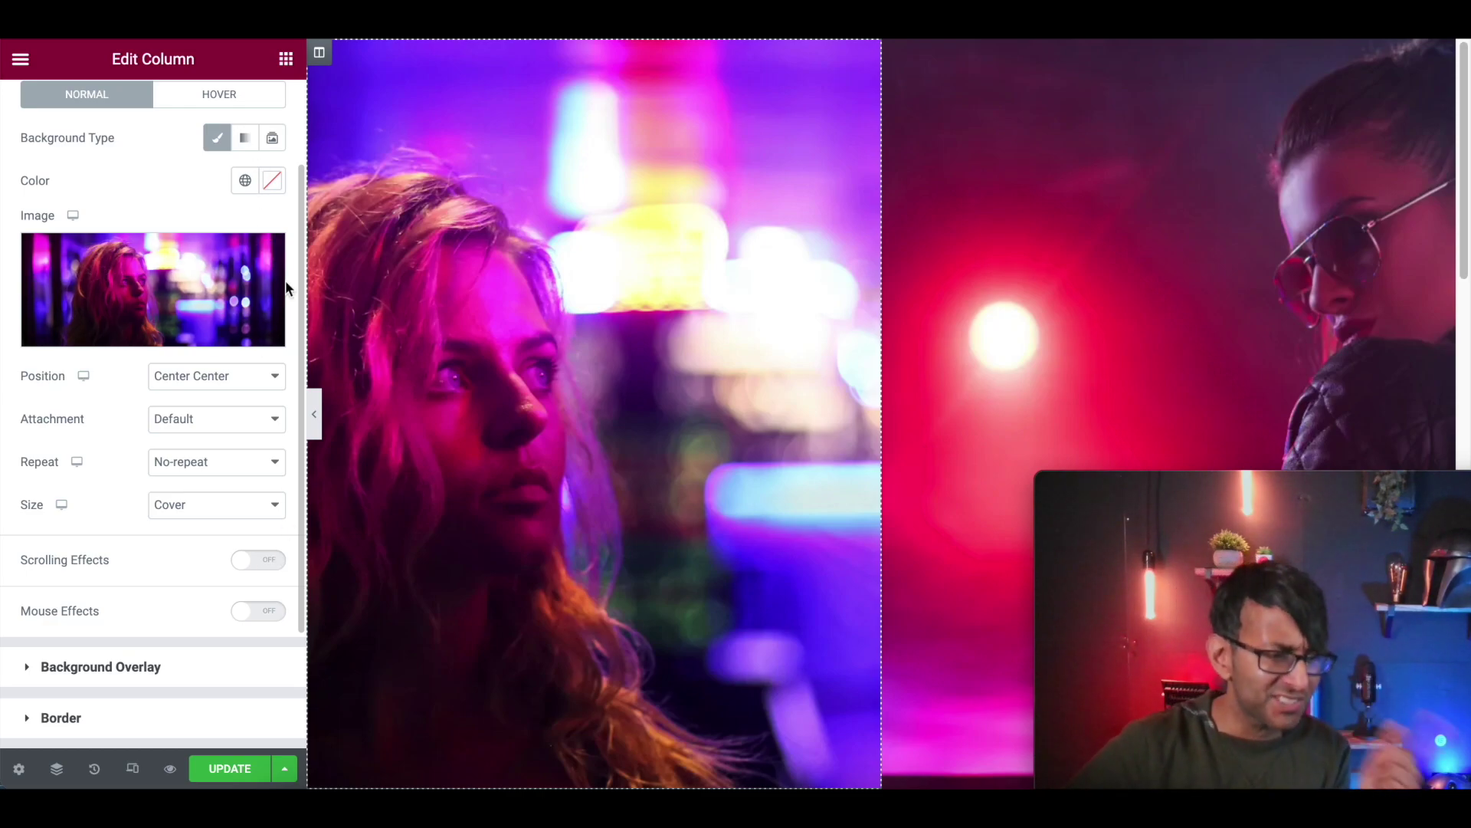
pyautogui.click(261, 561)
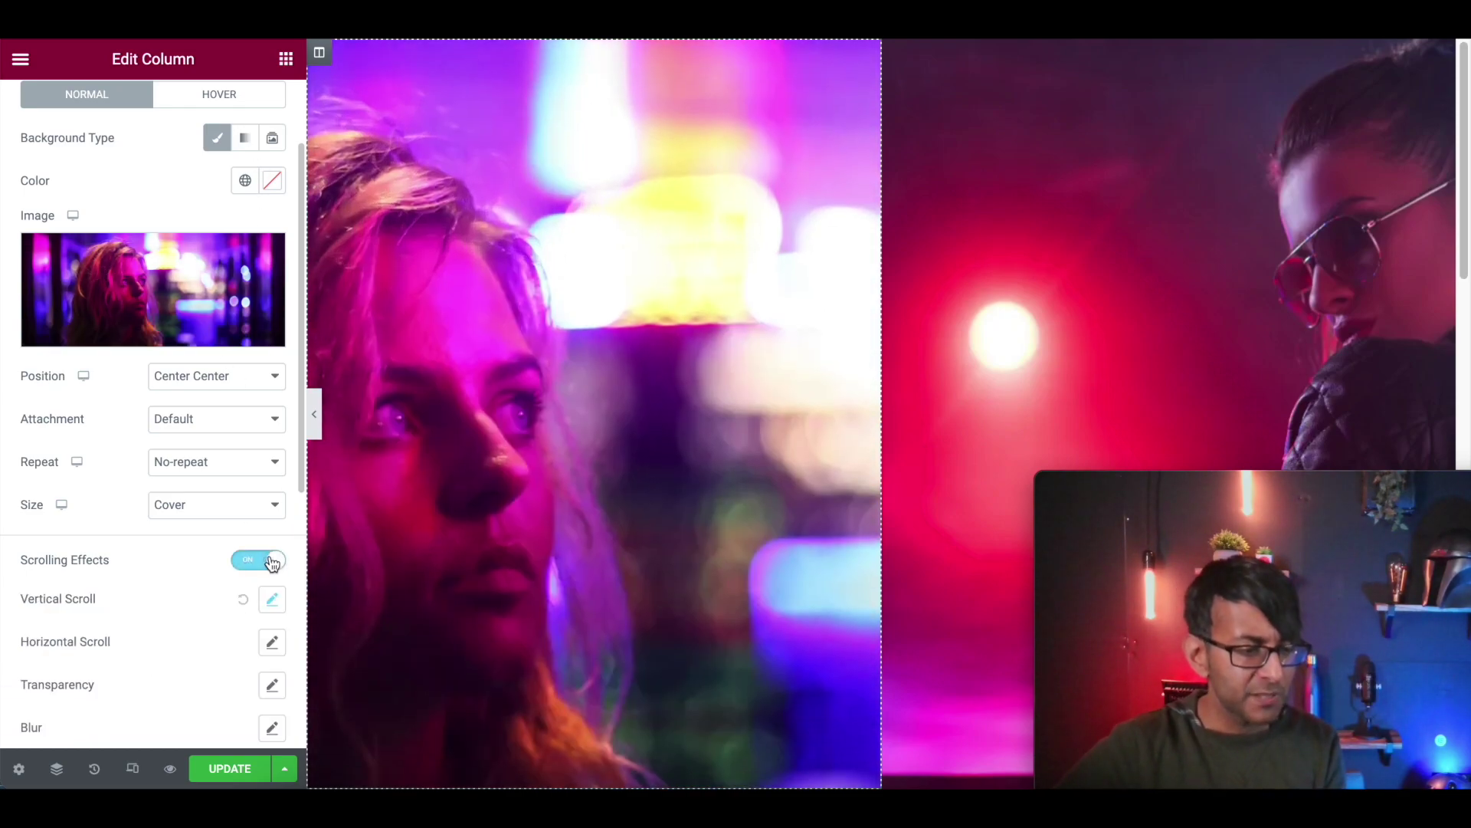
pyautogui.click(268, 609)
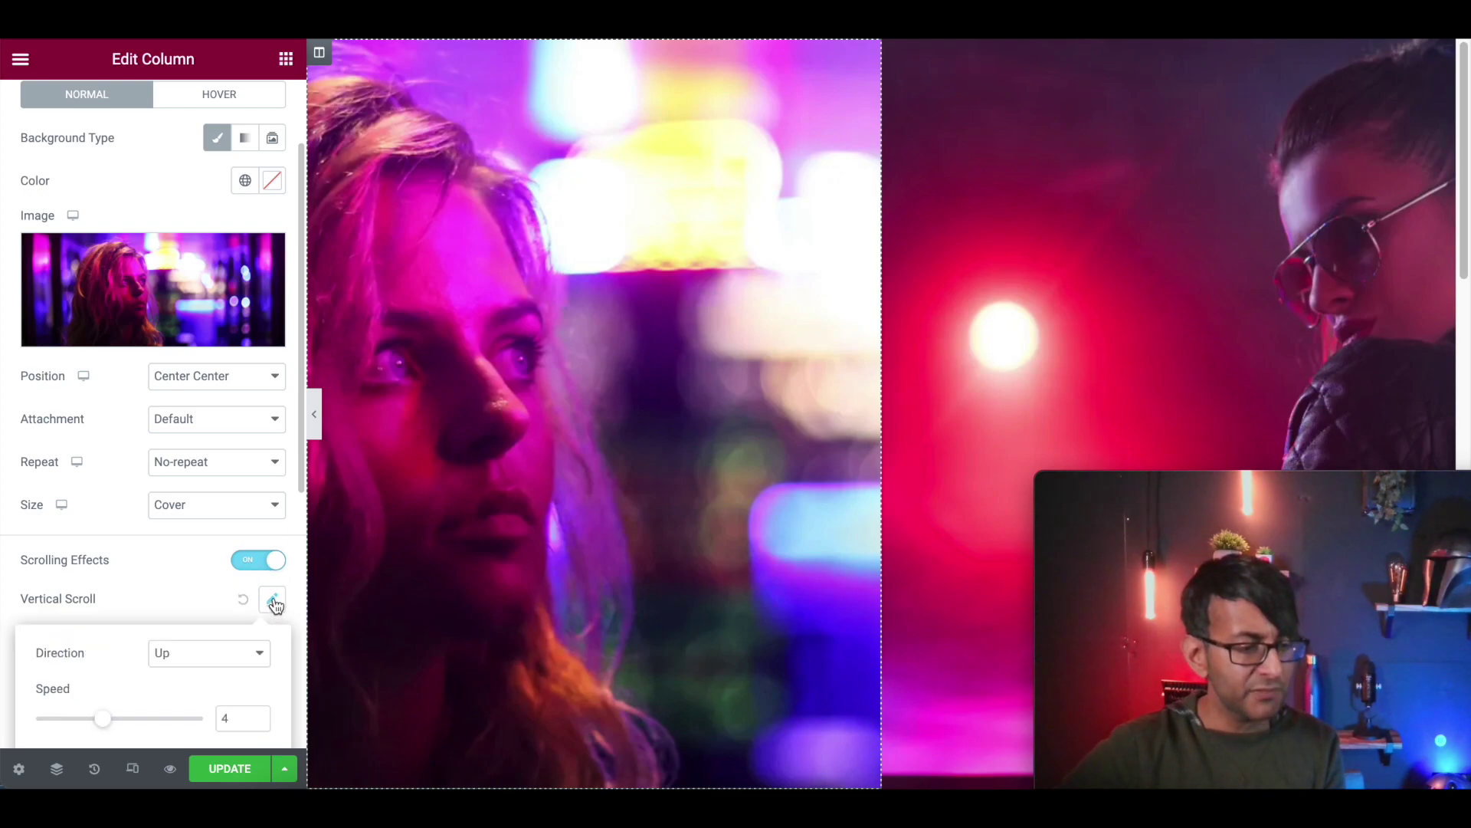
pyautogui.scroll(-3, 260, 612)
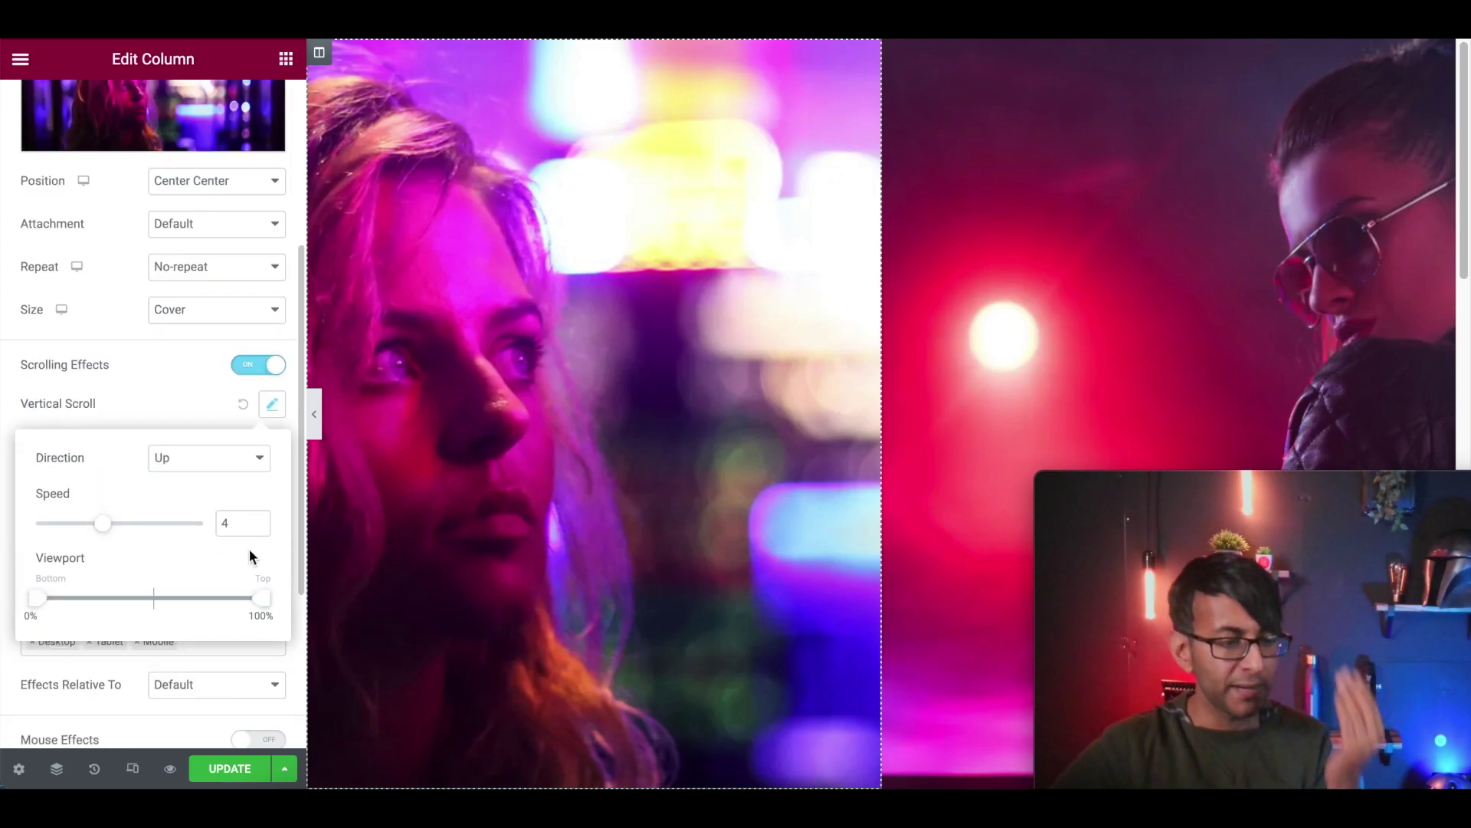
pyautogui.moveTo(102, 524); pyautogui.dragTo(76, 526)
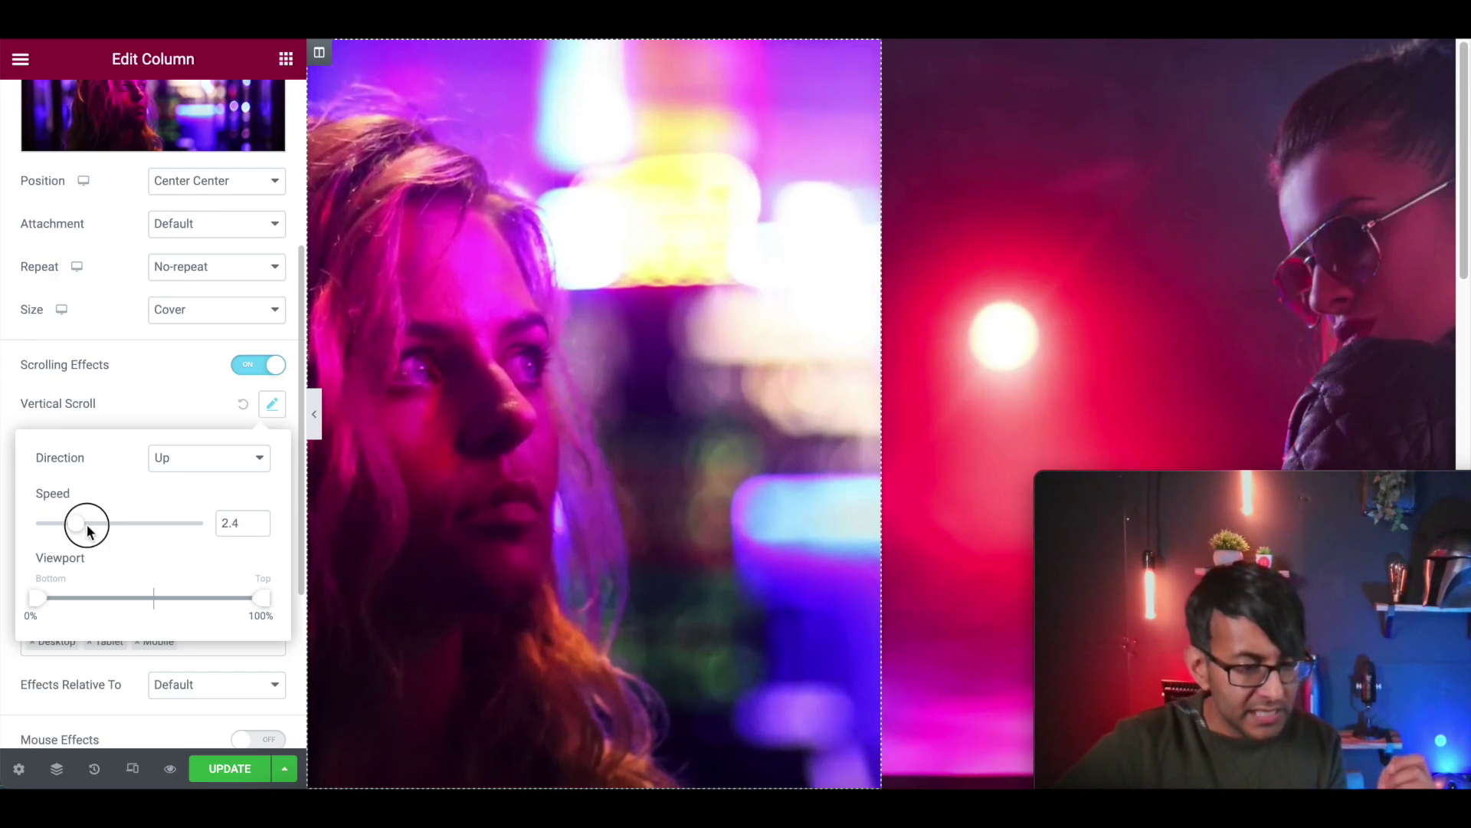
pyautogui.moveTo(74, 528); pyautogui.dragTo(139, 526)
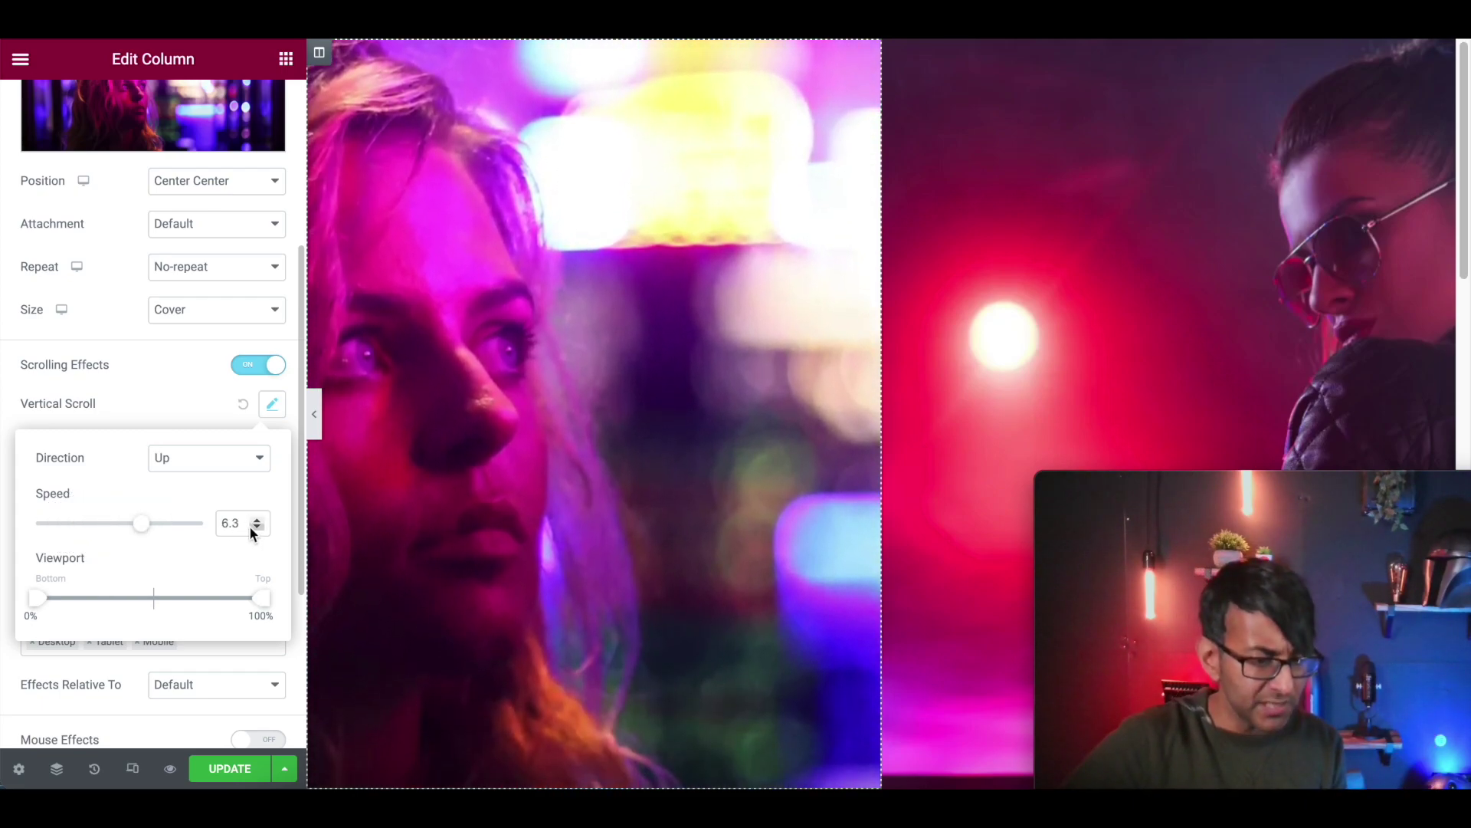
pyautogui.moveTo(250, 525); pyautogui.dragTo(208, 520)
pyautogui.write('4')
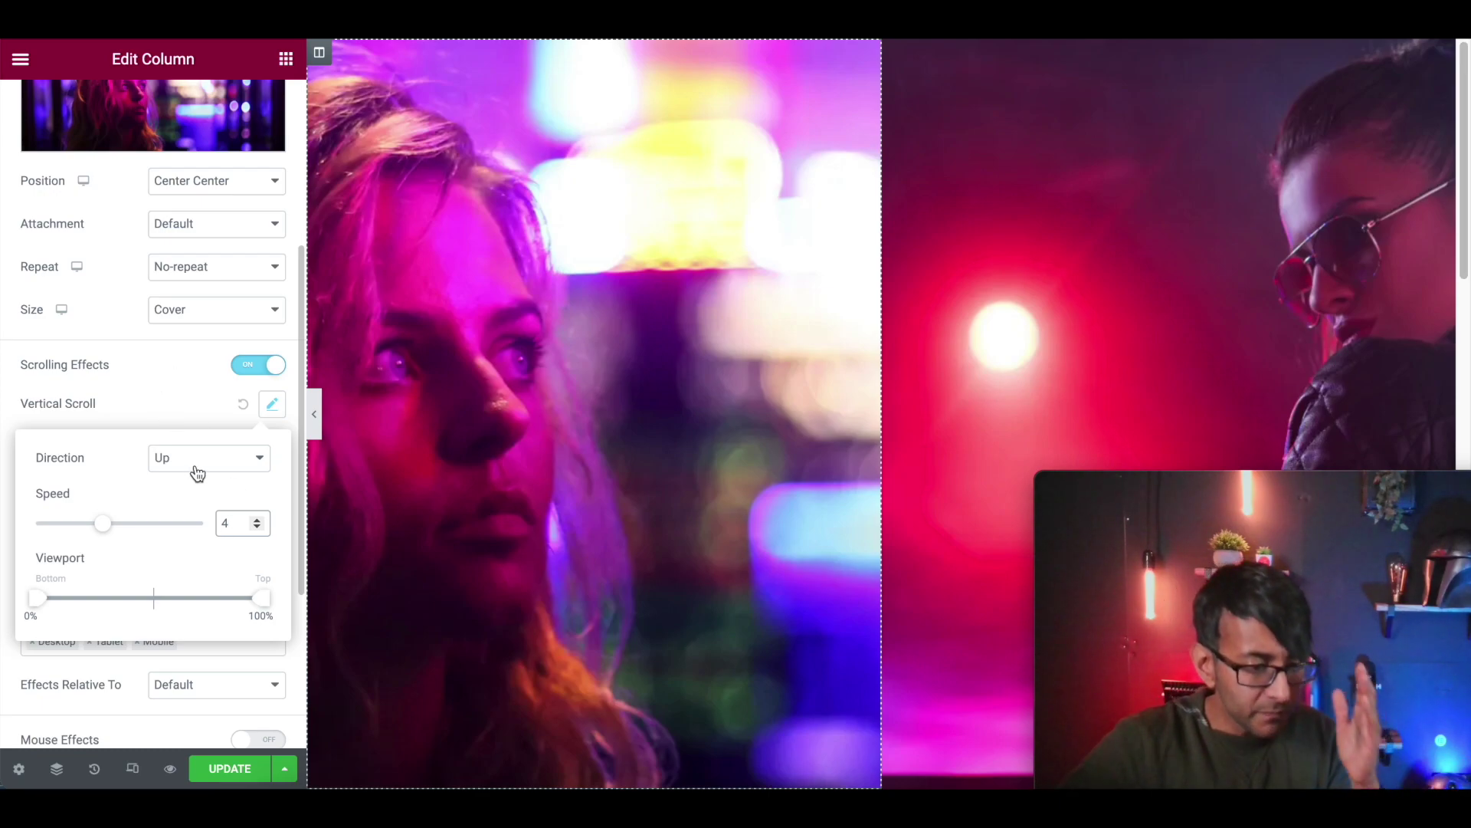
pyautogui.click(181, 412)
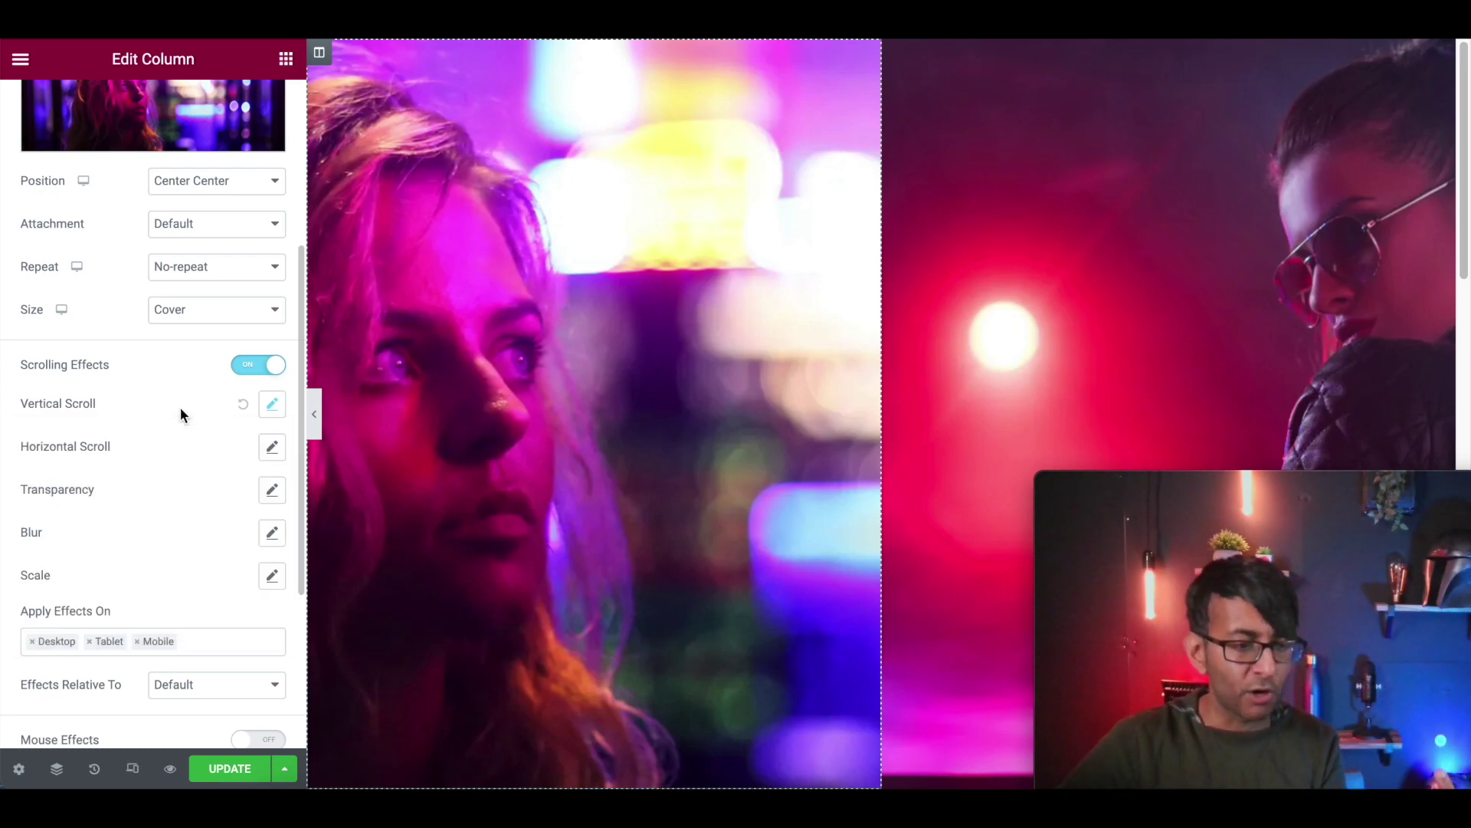
# Step: Give the right column's background image a Custom position with X at -800
pyautogui.click(910, 112)
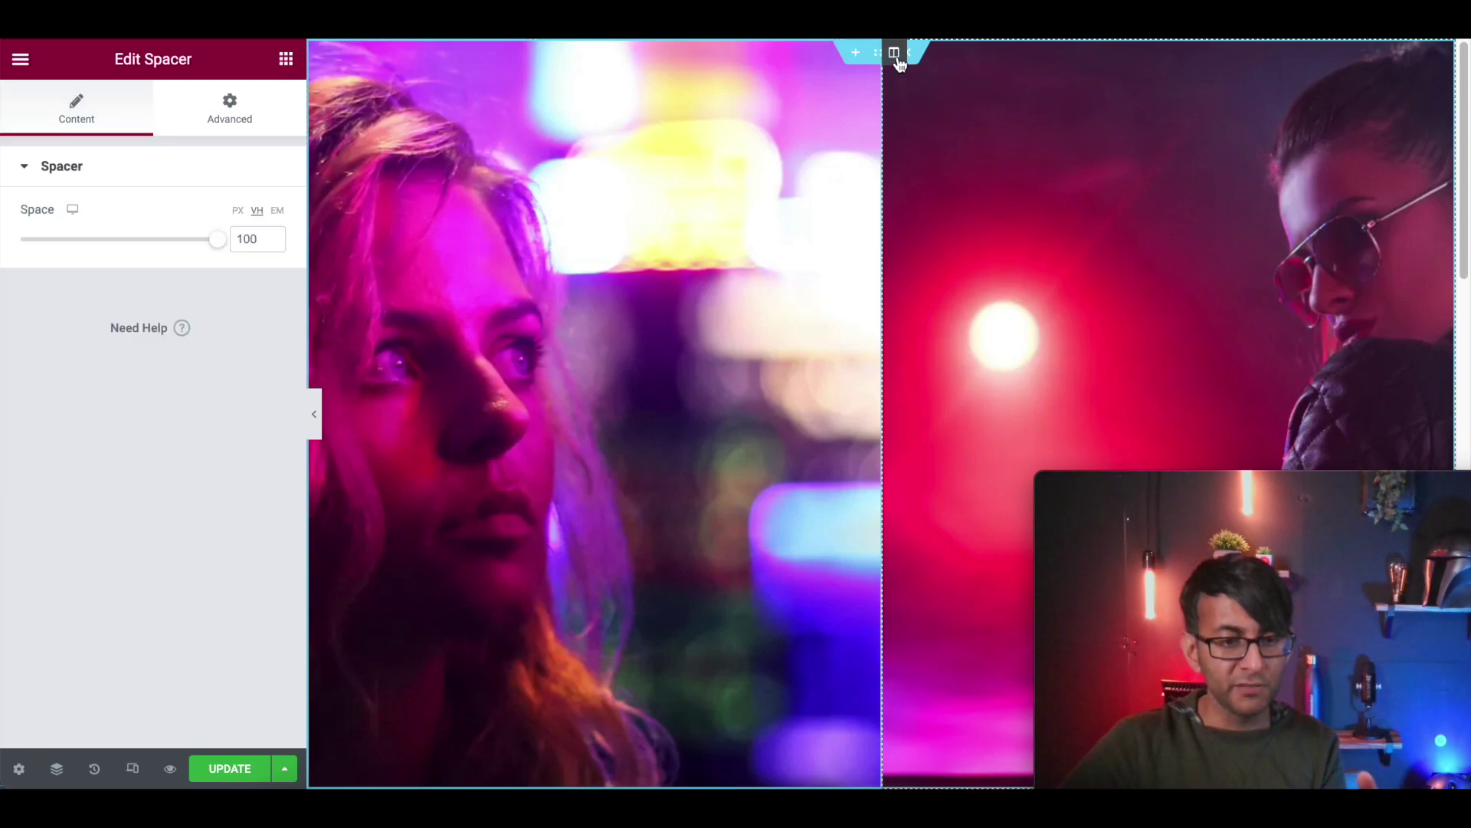
pyautogui.click(894, 52)
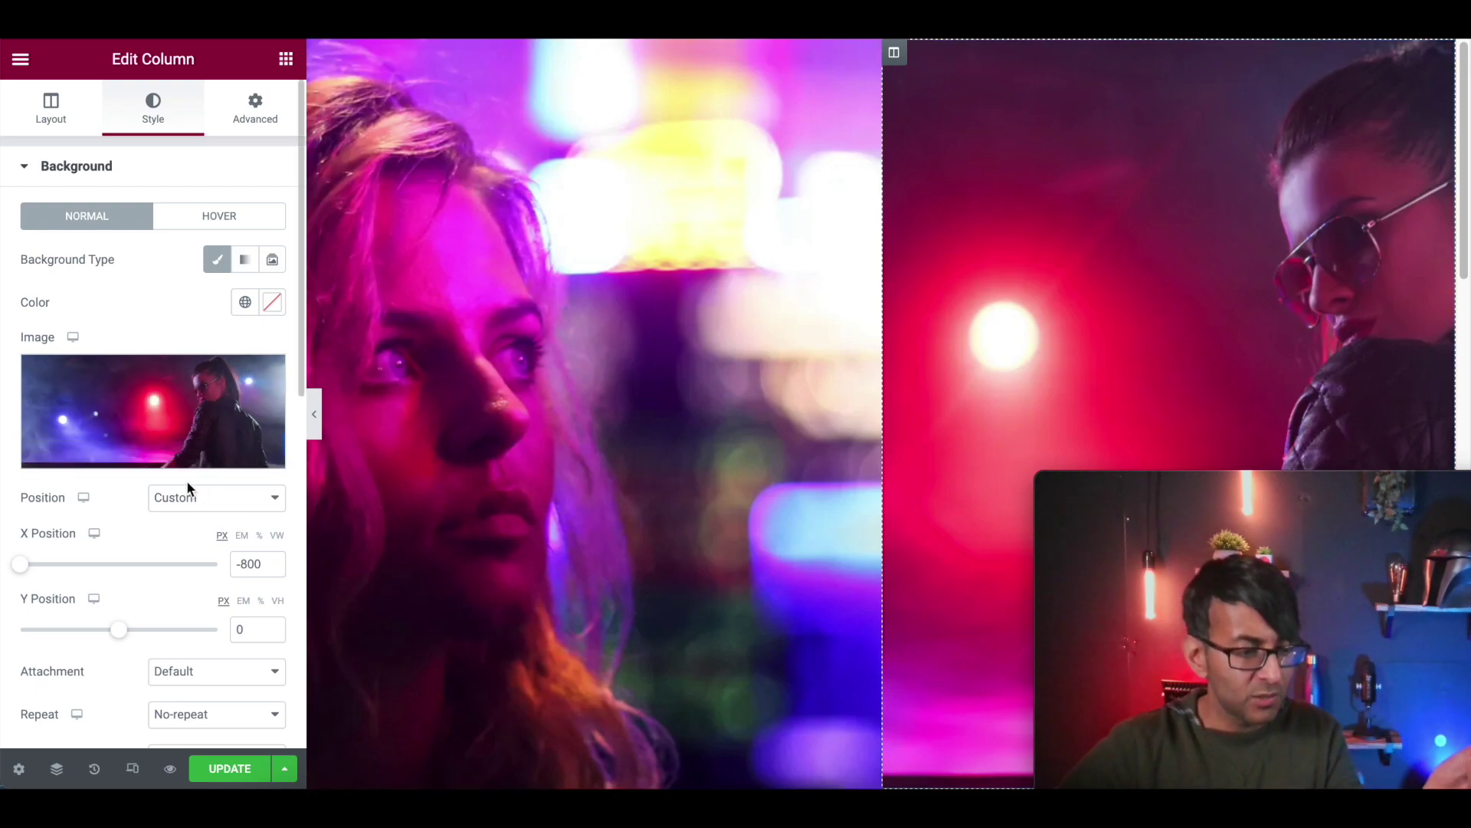
pyautogui.click(187, 503)
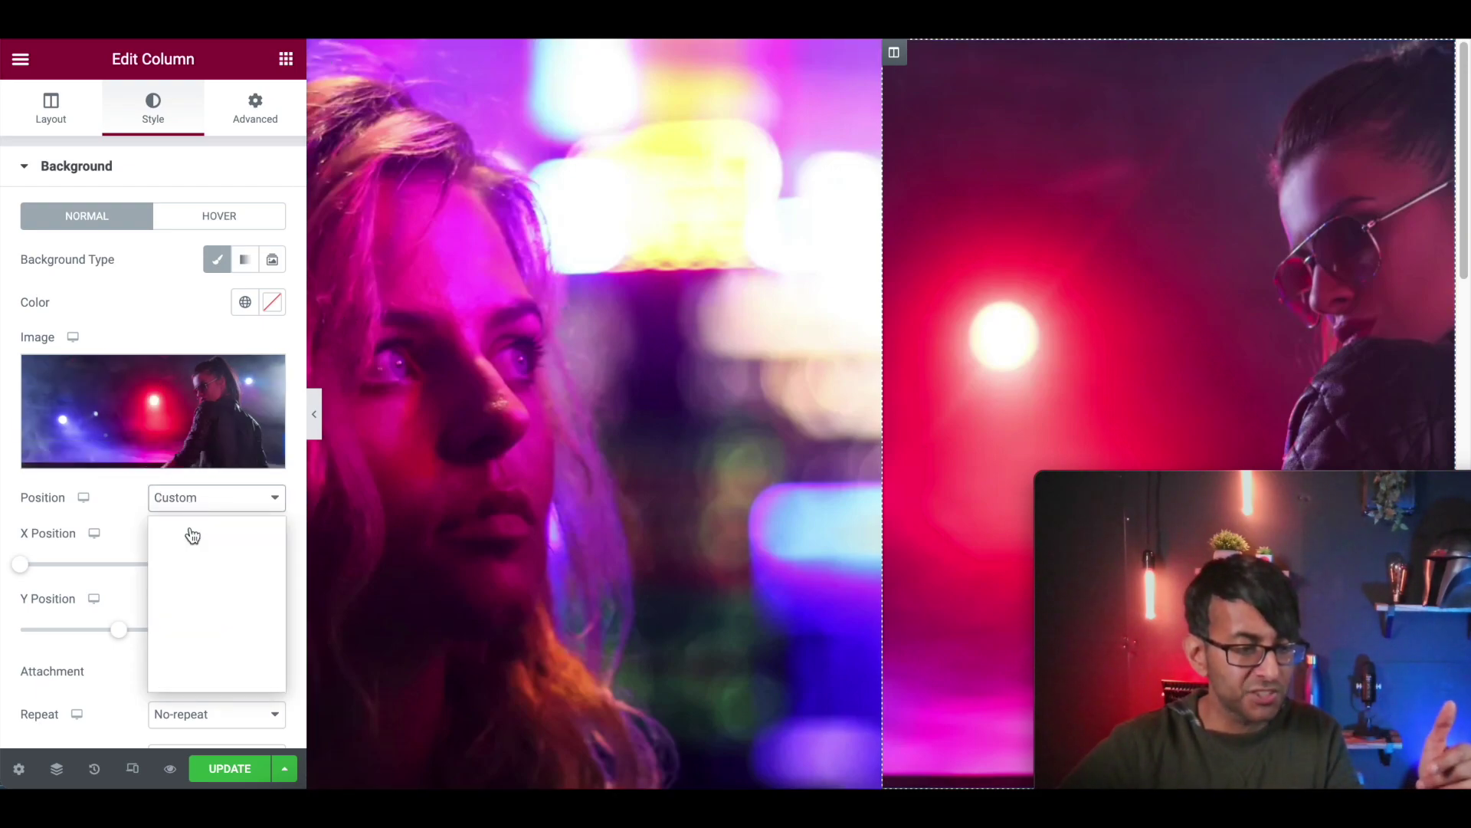
pyautogui.click(192, 532)
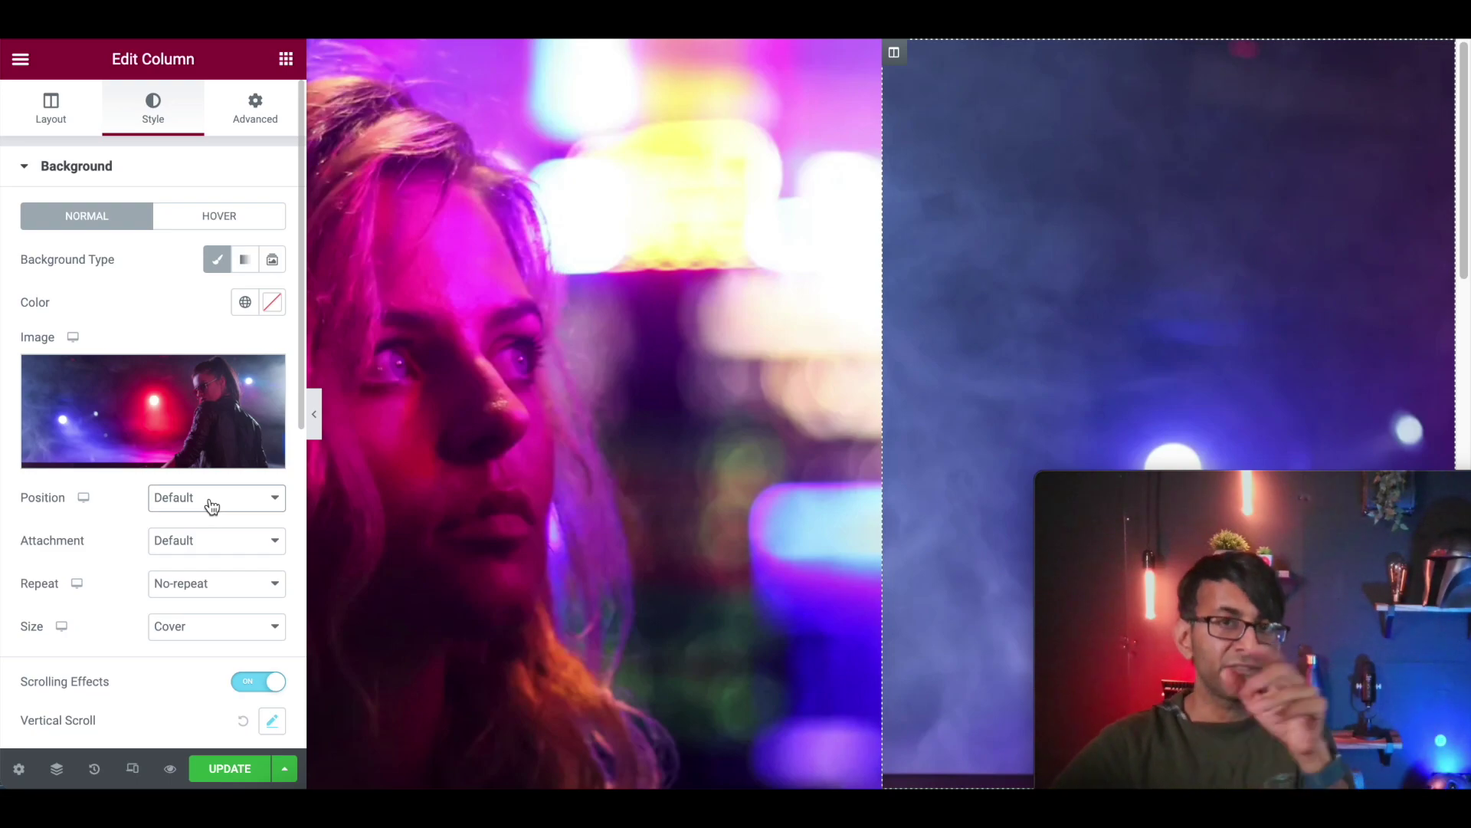
pyautogui.click(212, 505)
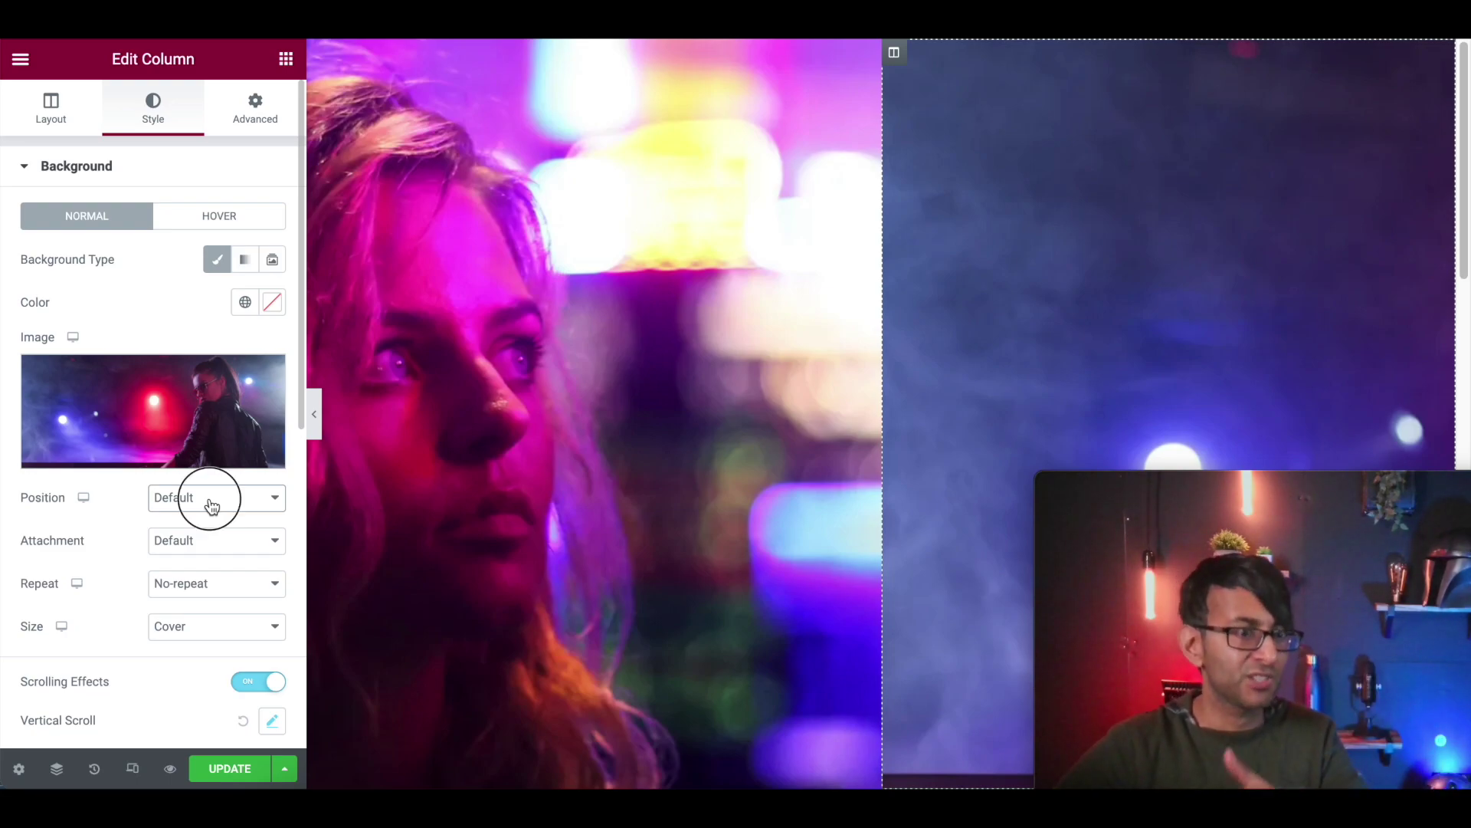
pyautogui.click(205, 539)
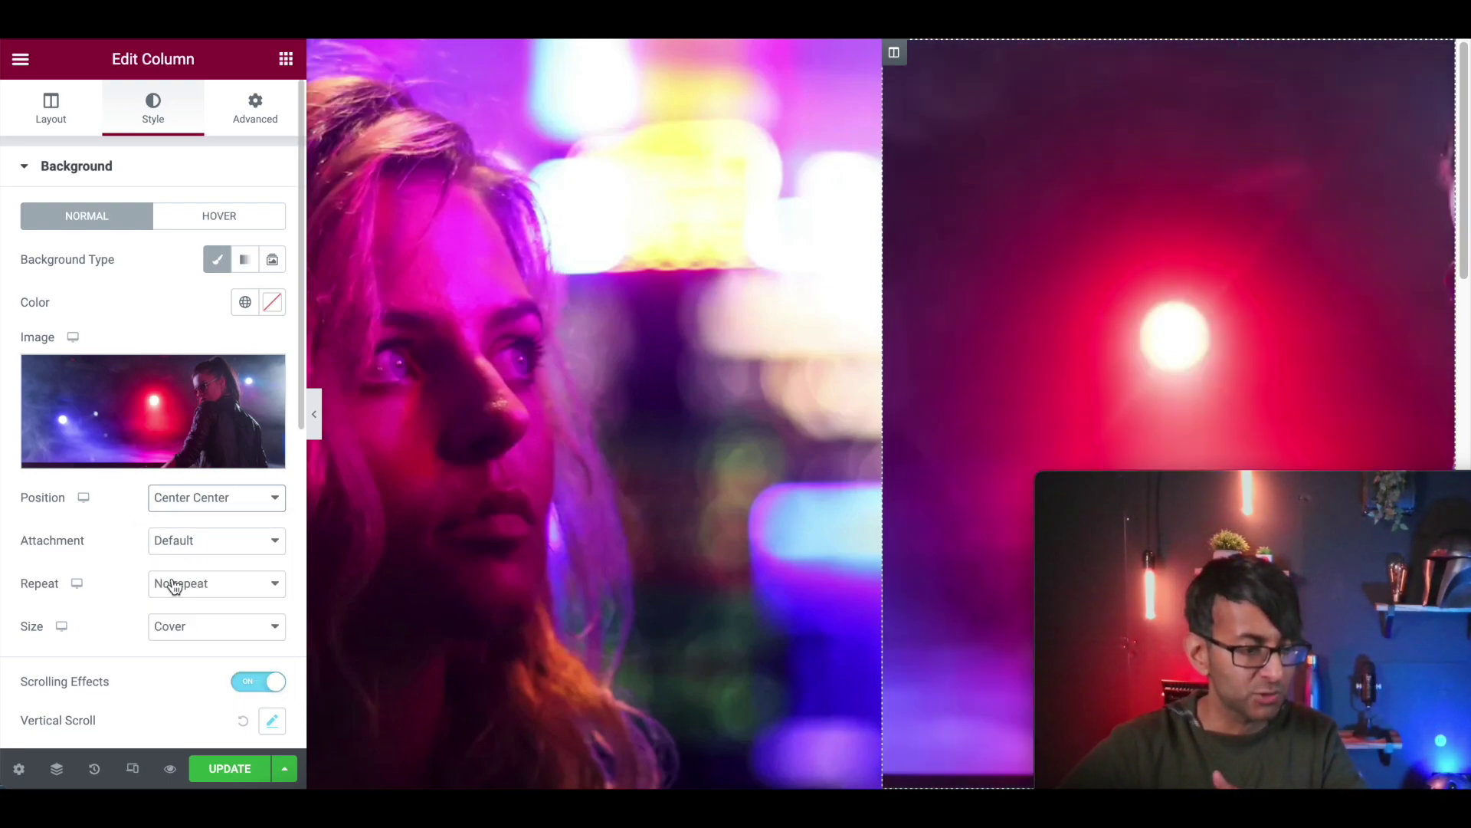
pyautogui.click(207, 519)
pyautogui.click(204, 676)
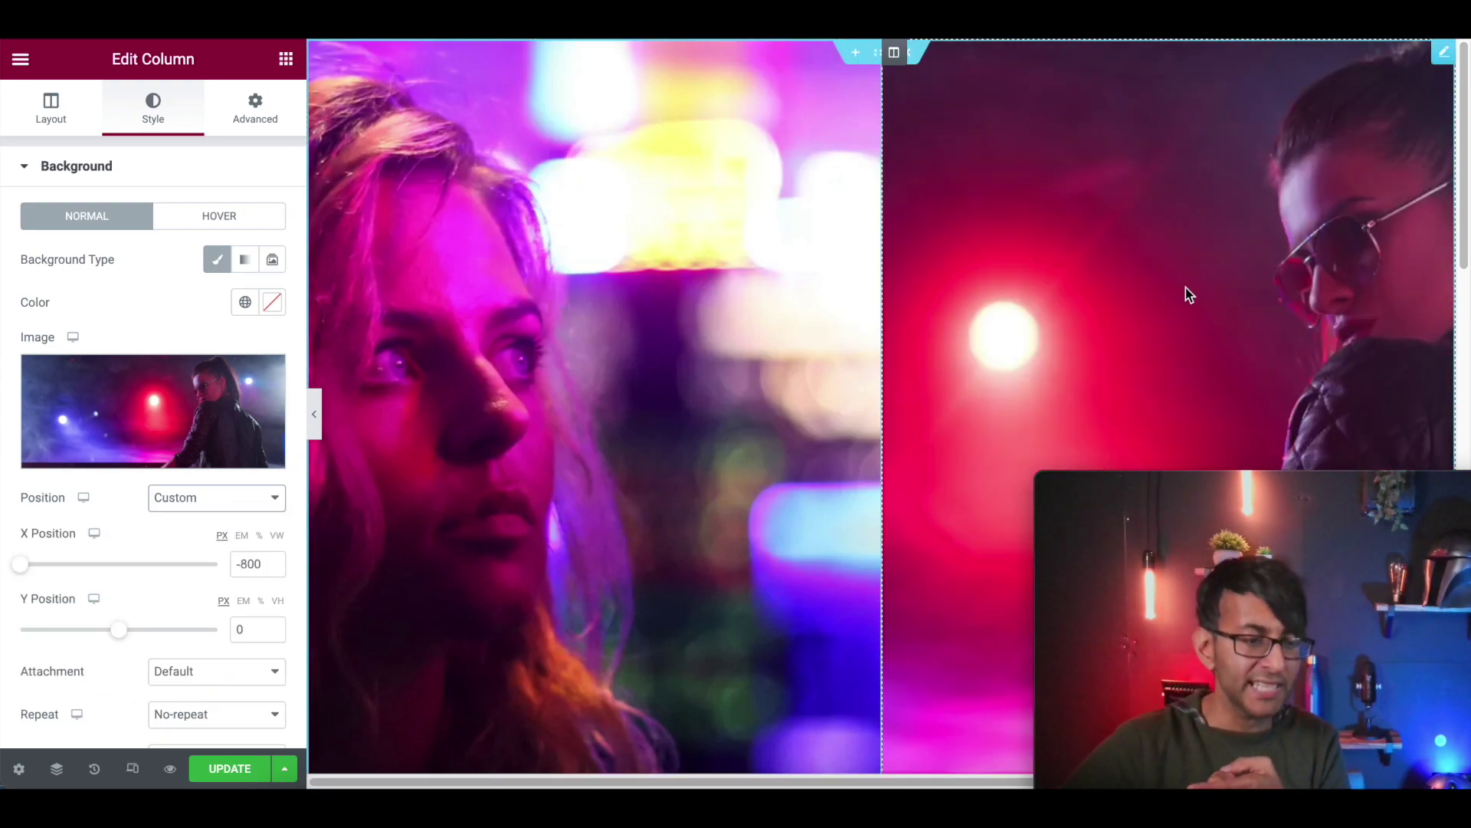
pyautogui.scroll(-2, 248, 586)
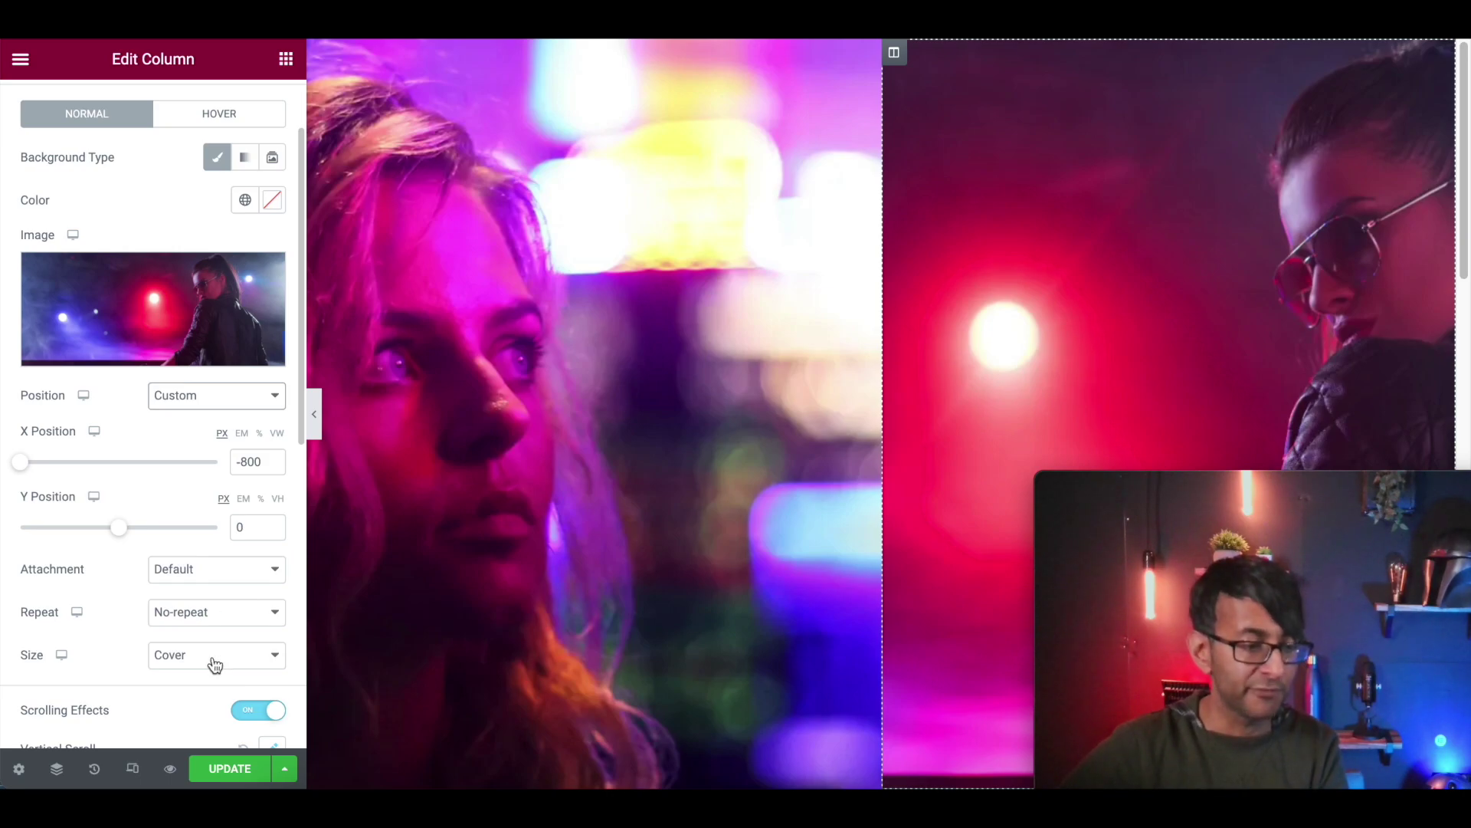
pyautogui.scroll(-2, 215, 665)
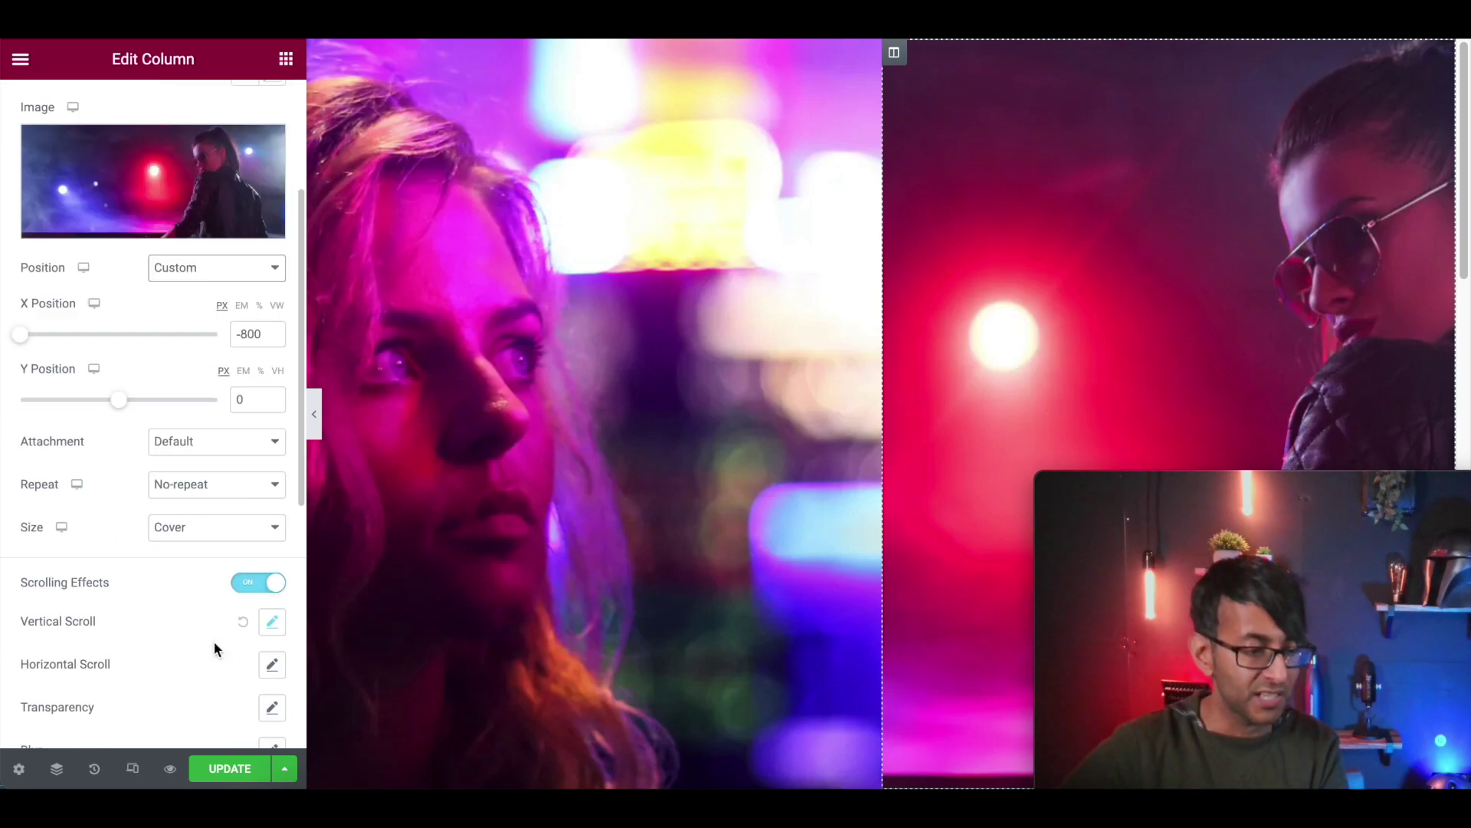
# Step: Set the right column's vertical background scroll to Down at speed 5 and save the page
pyautogui.click(274, 624)
pyautogui.scroll(-2, 253, 540)
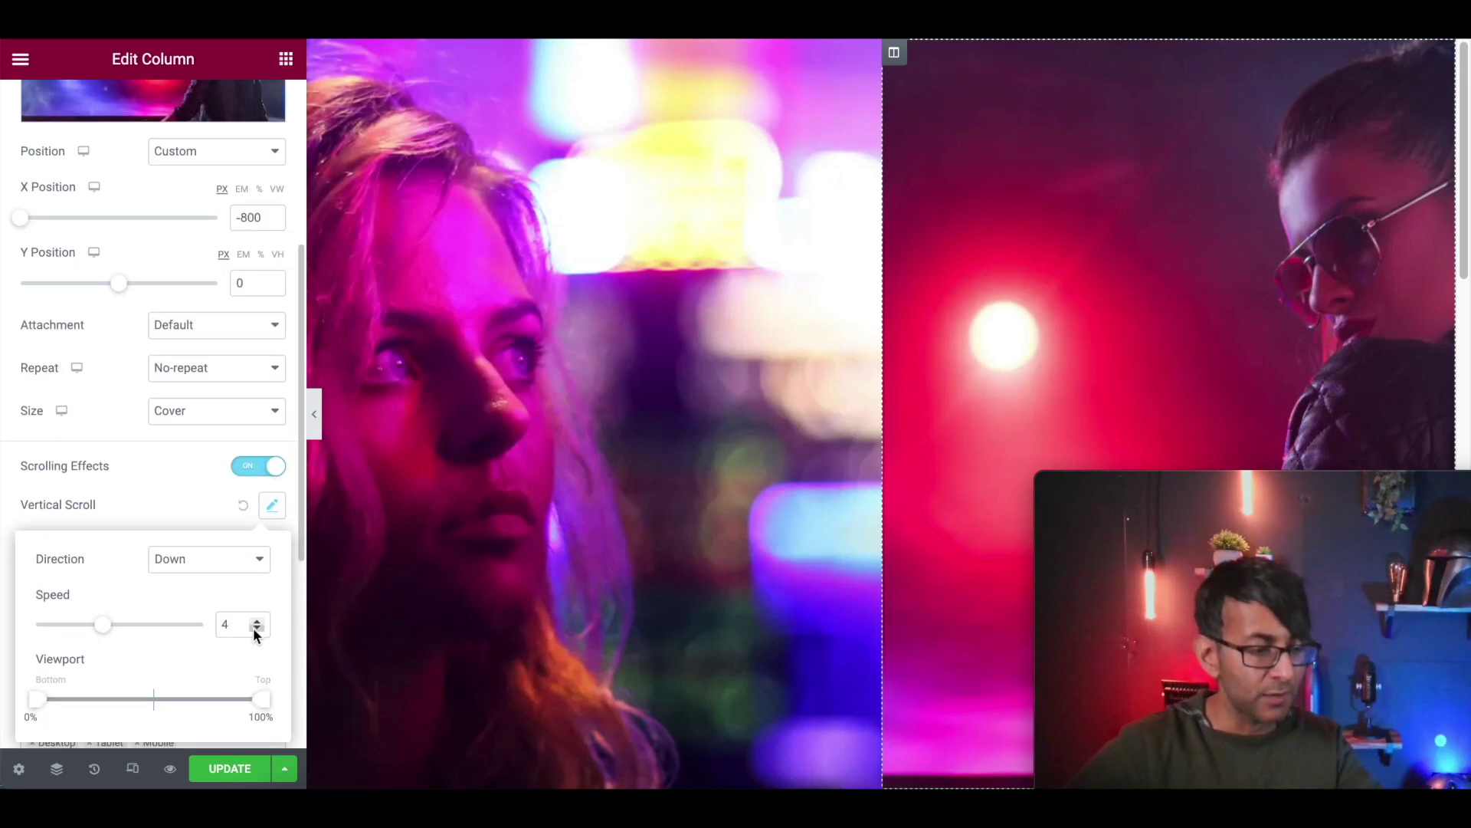
pyautogui.click(205, 623)
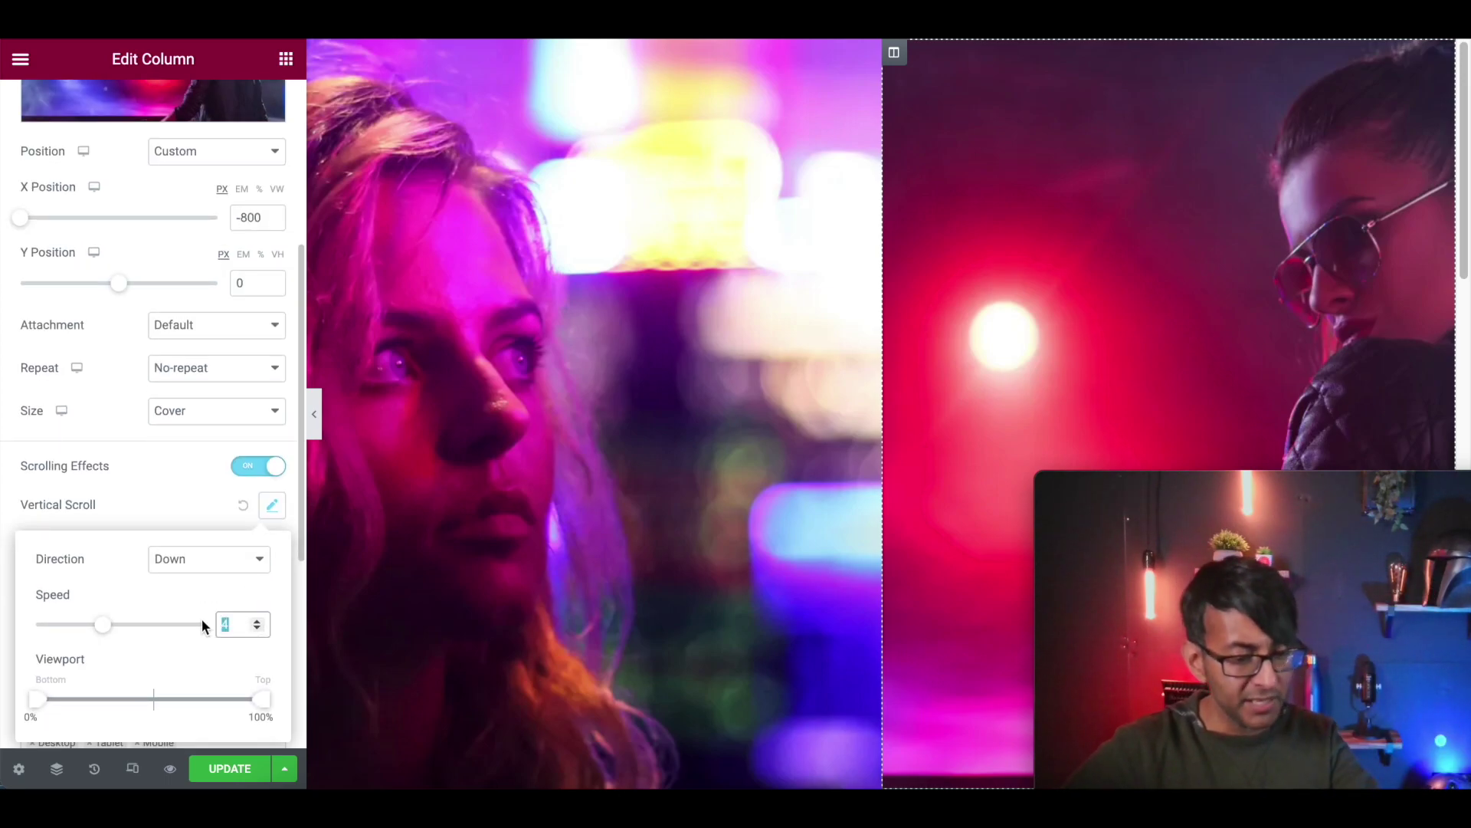
pyautogui.write('6')
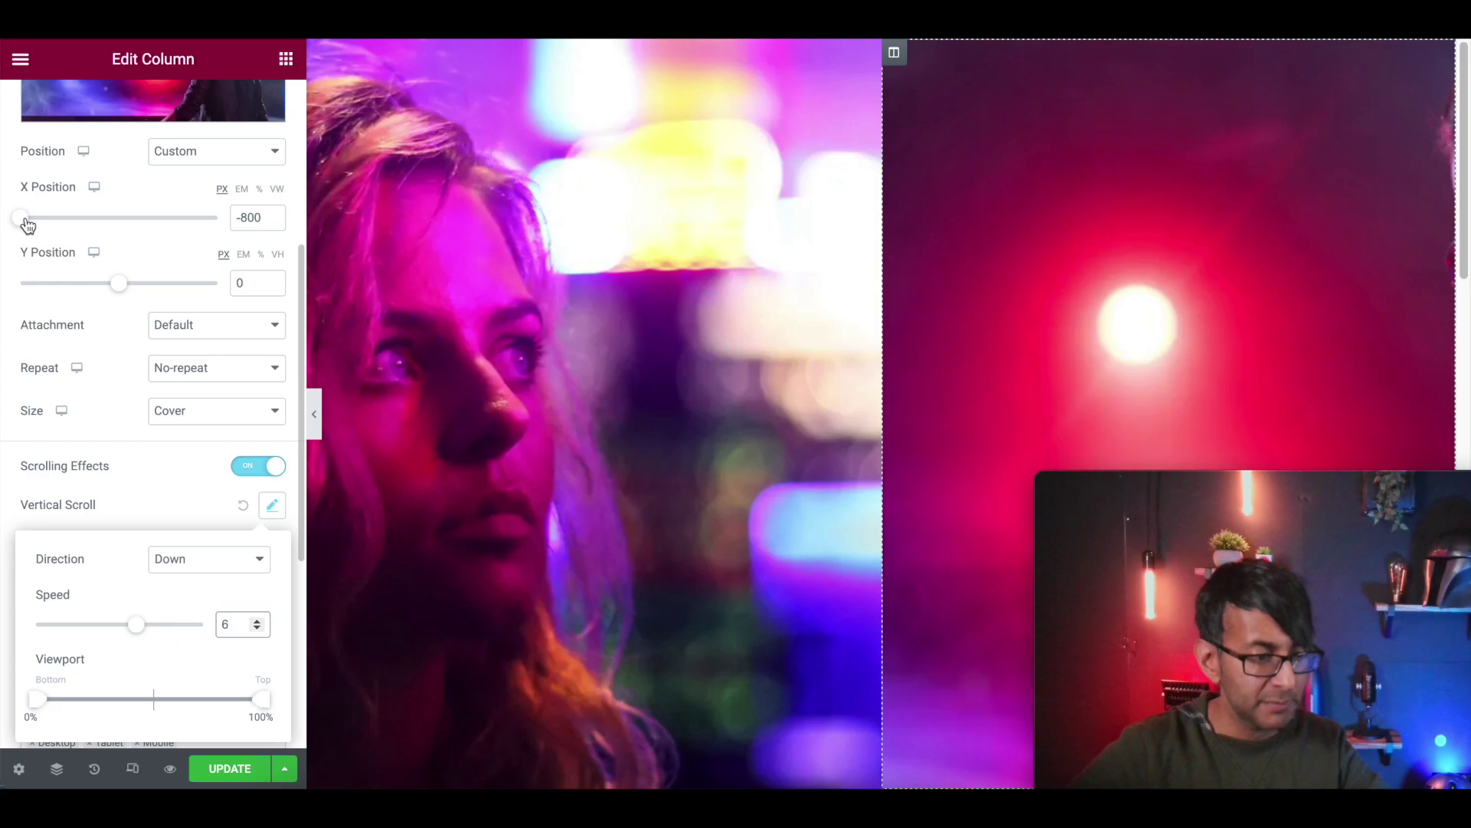
pyautogui.moveTo(28, 224)
pyautogui.mouseDown()
pyautogui.moveTo(61, 222)
pyautogui.moveTo(13, 218)
pyautogui.mouseUp()
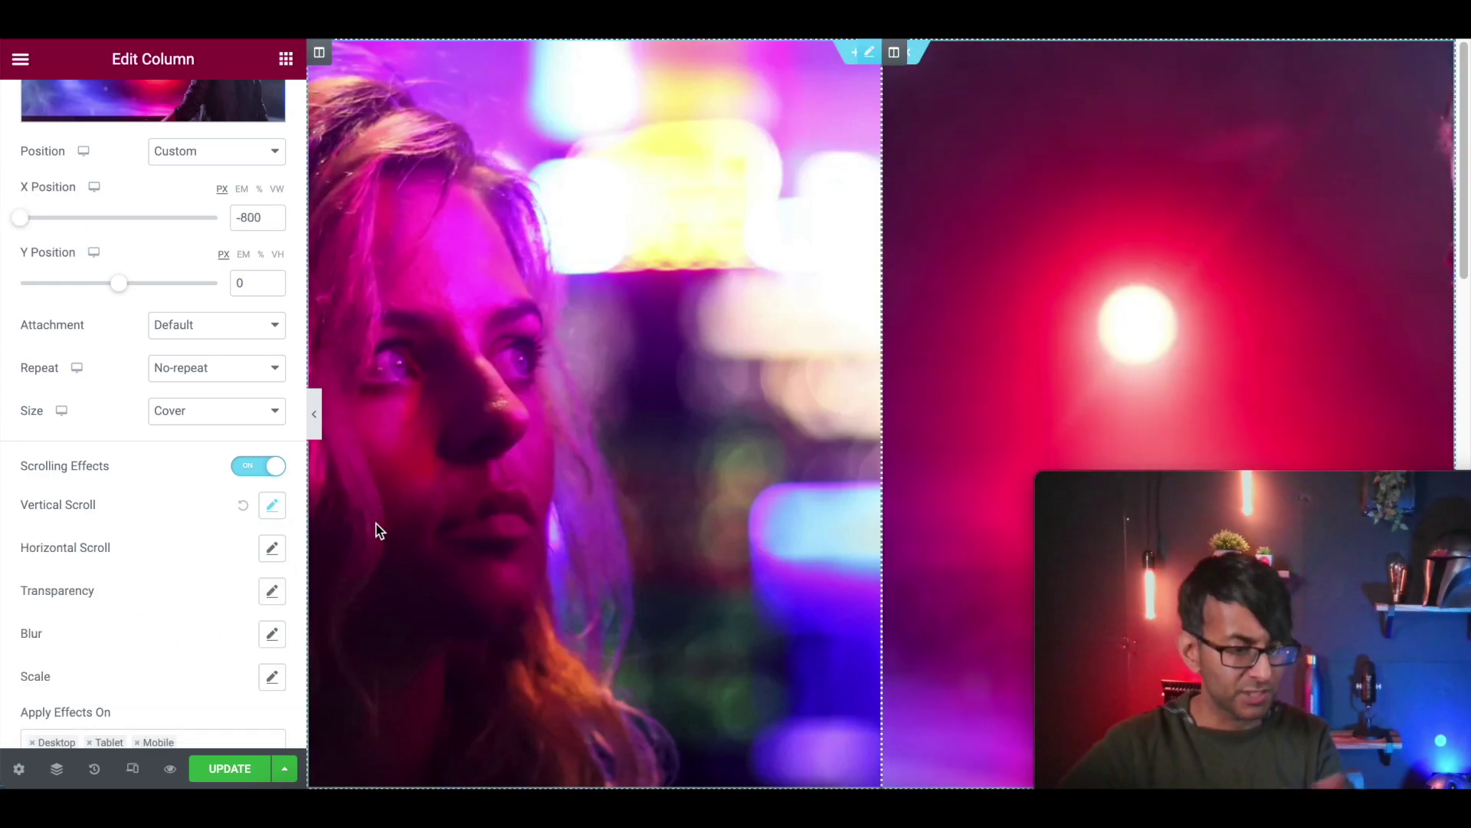
pyautogui.click(272, 506)
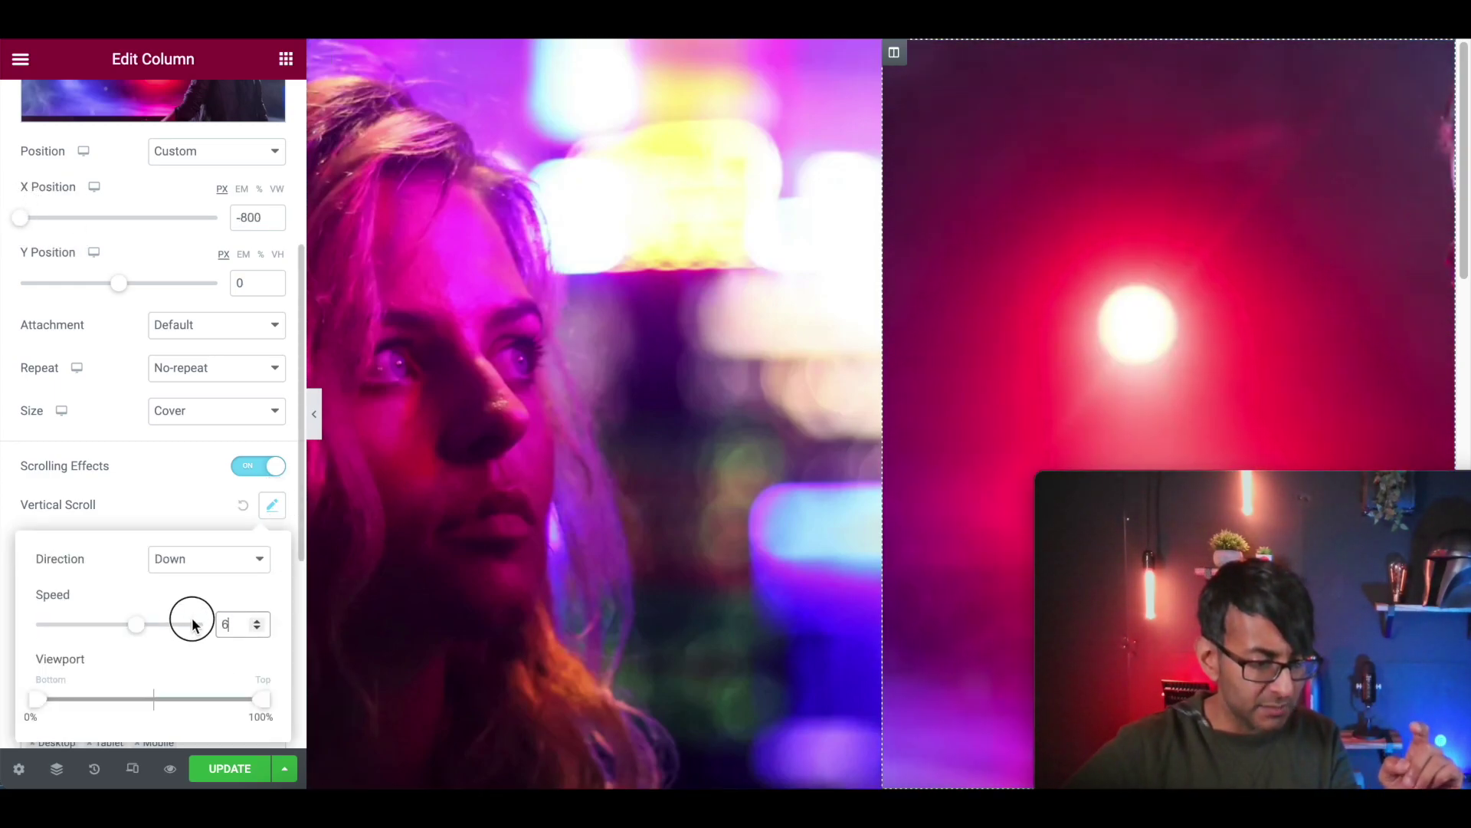
pyautogui.press('BackSpace')
pyautogui.write('5')
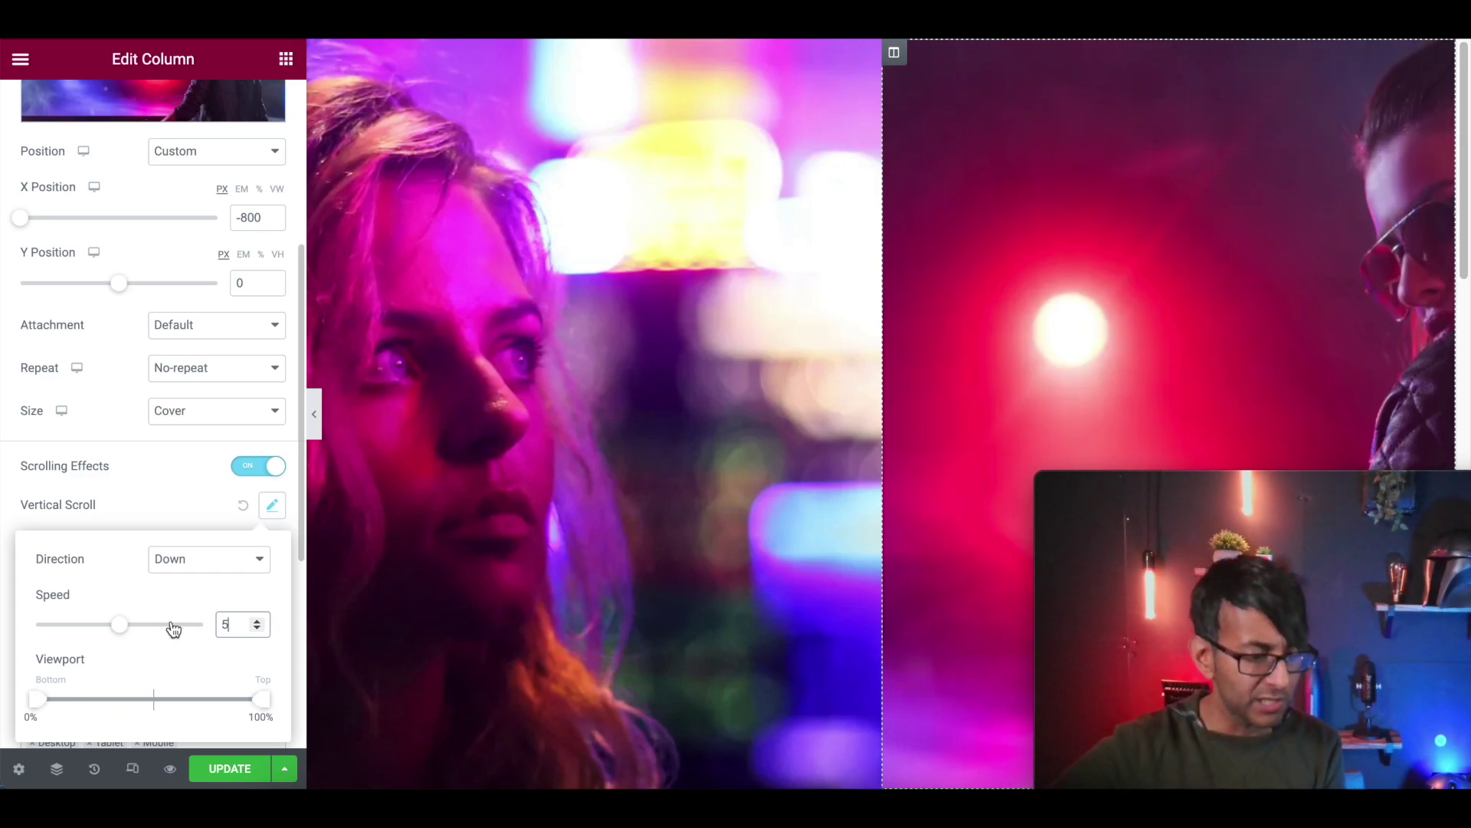
pyautogui.click(208, 776)
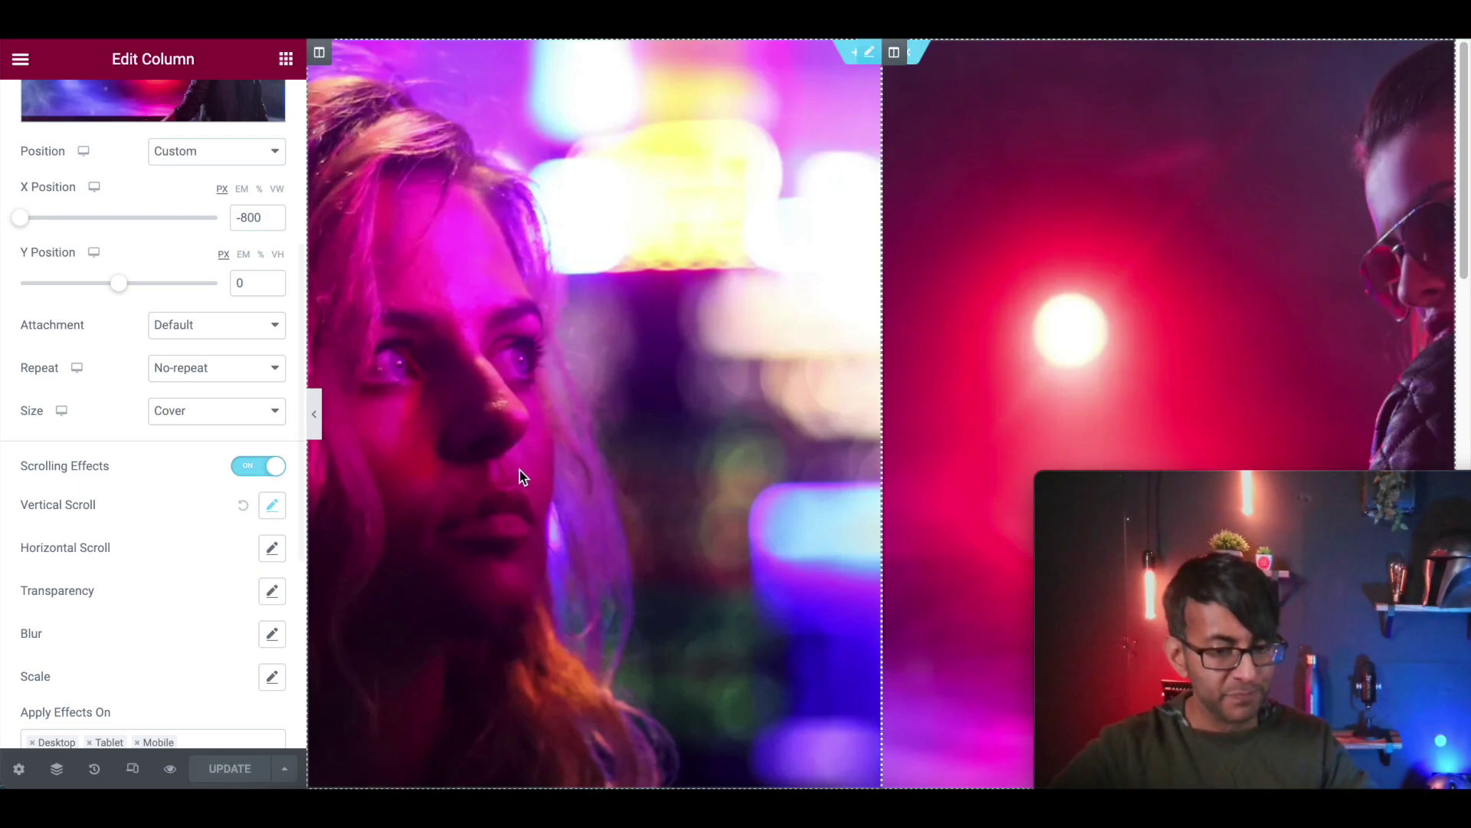
pyautogui.scroll(-1, 1041, 374)
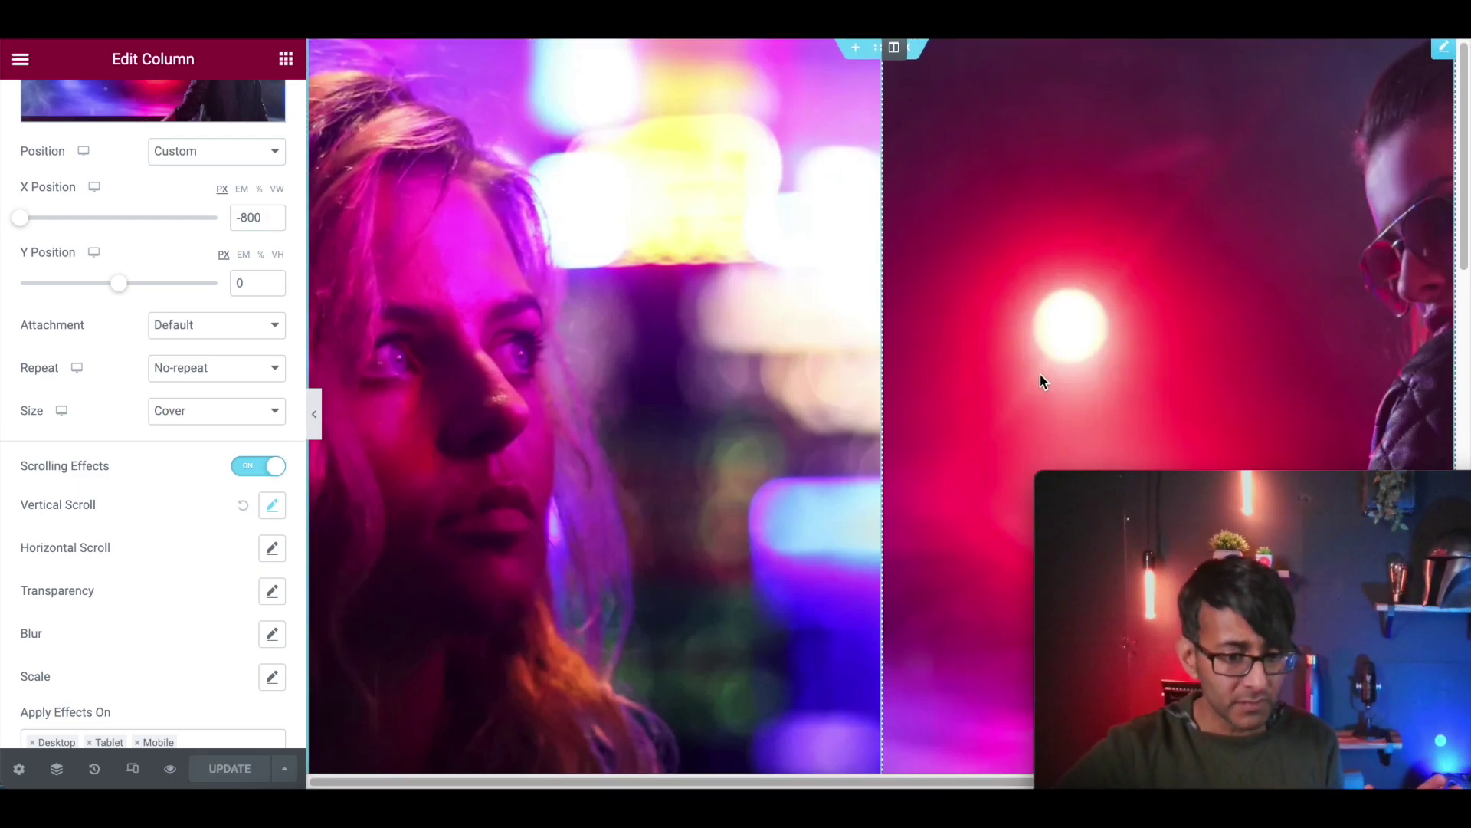
pyautogui.scroll(-6, 872, 551)
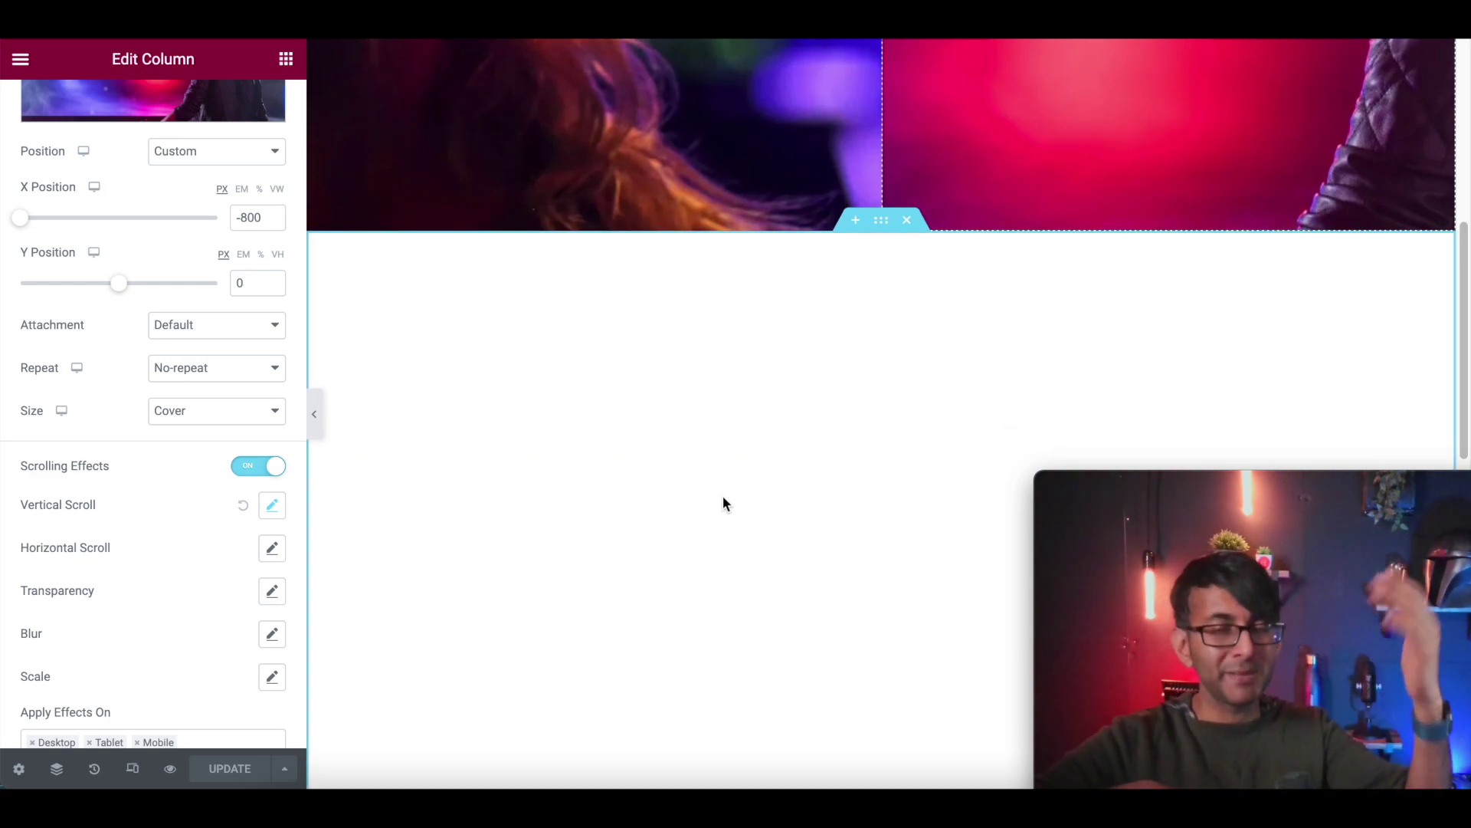
pyautogui.scroll(6, 624, 453)
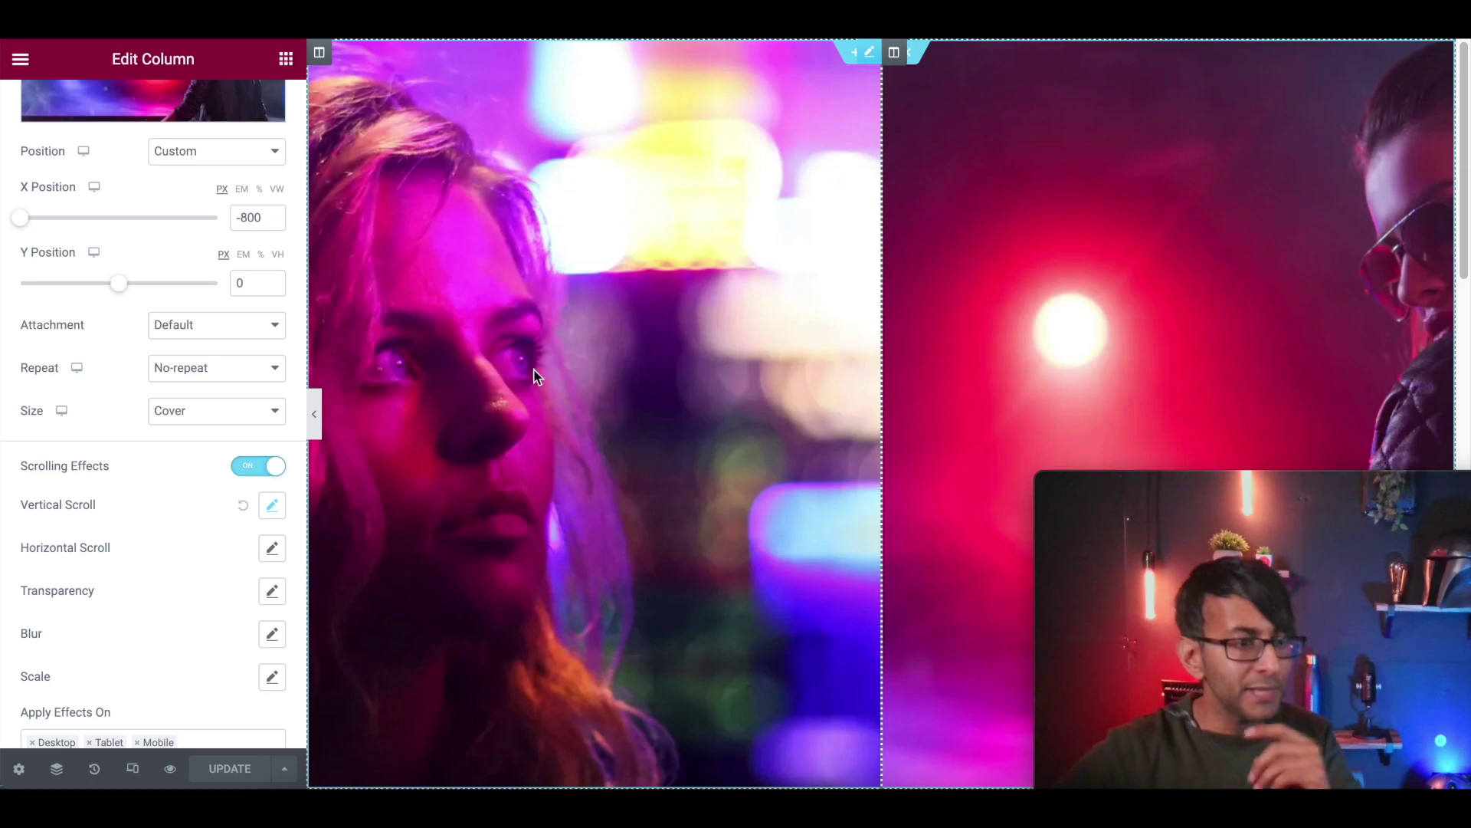
# Step: Delete the 100 VH spacer from the left column
pyautogui.click(691, 334)
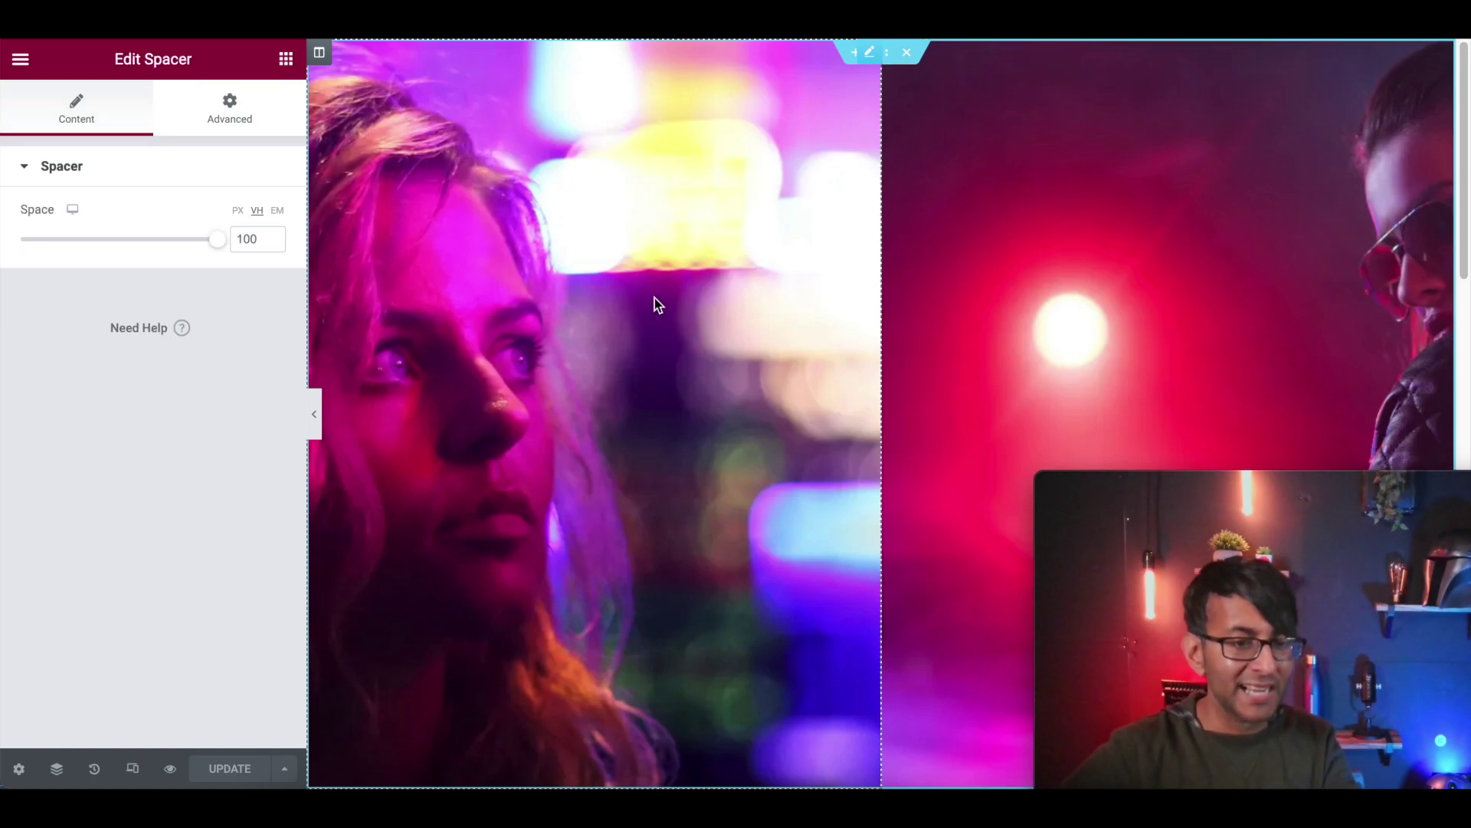
pyautogui.rightClick(561, 338)
pyautogui.click(636, 630)
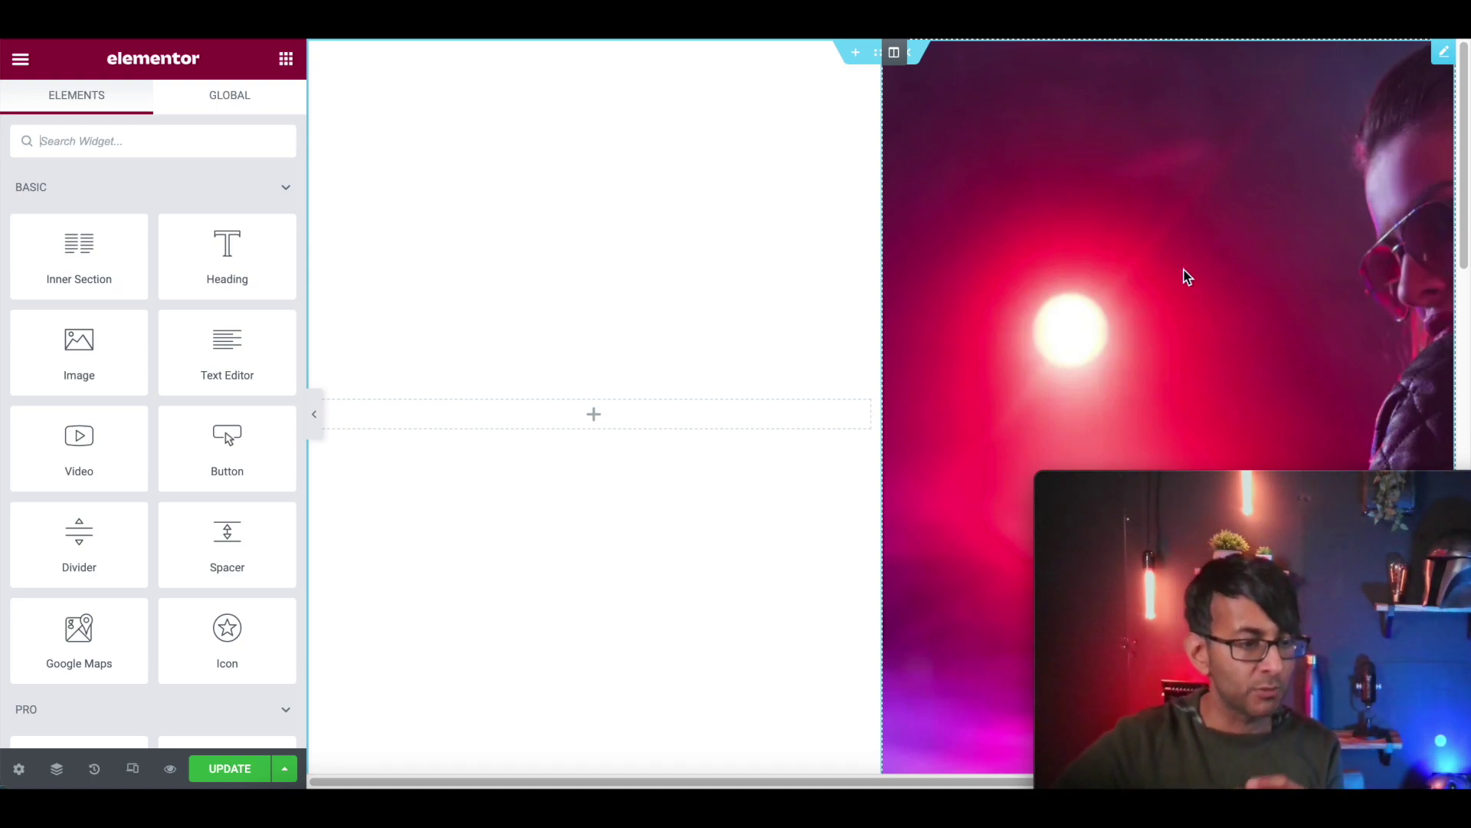
# Step: Add a Spacer widget to the empty left column with a height of 100 VH
pyautogui.moveTo(240, 551); pyautogui.dragTo(481, 417)
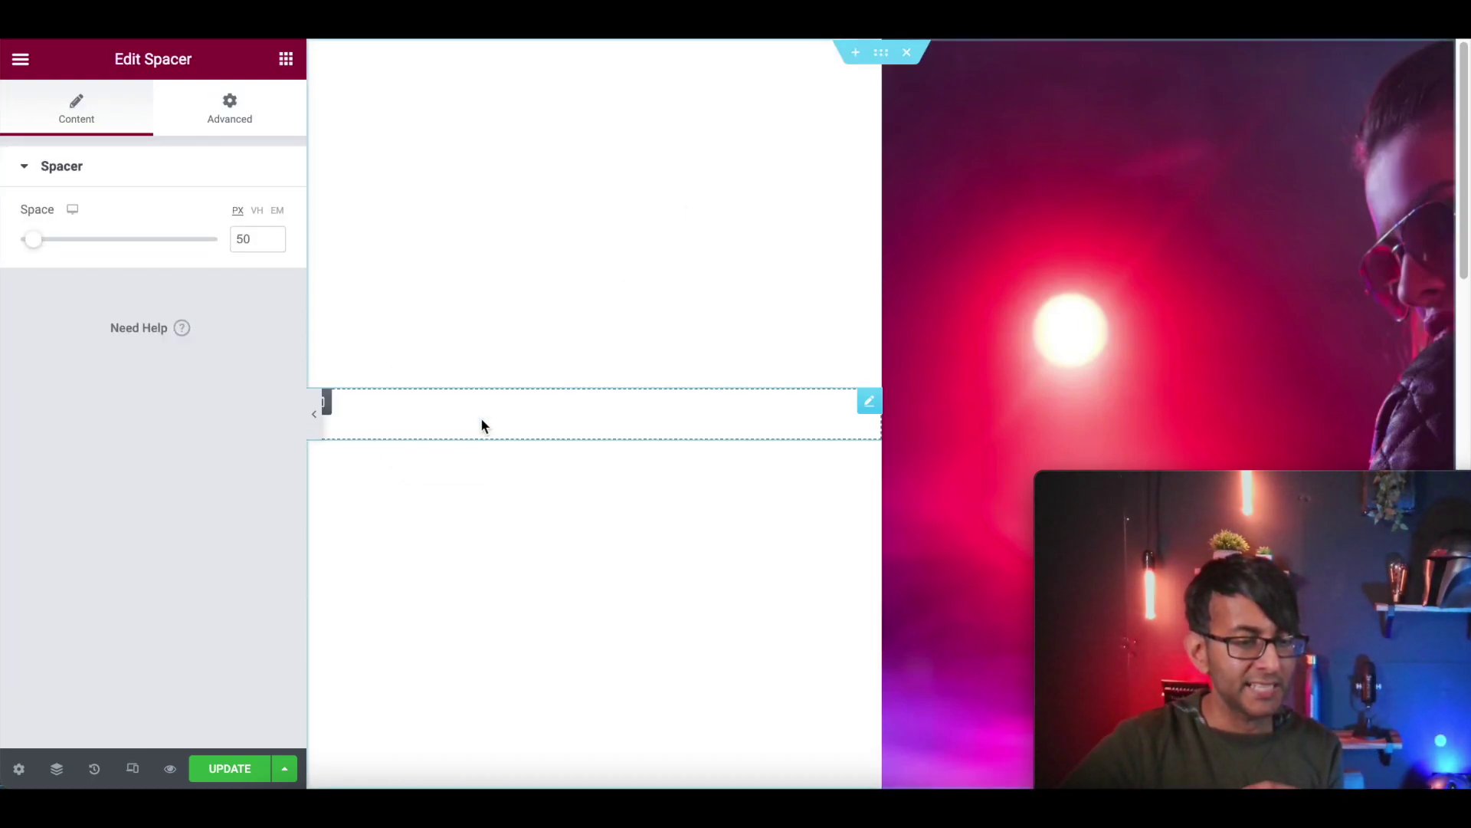
pyautogui.click(258, 213)
pyautogui.doubleClick(261, 237)
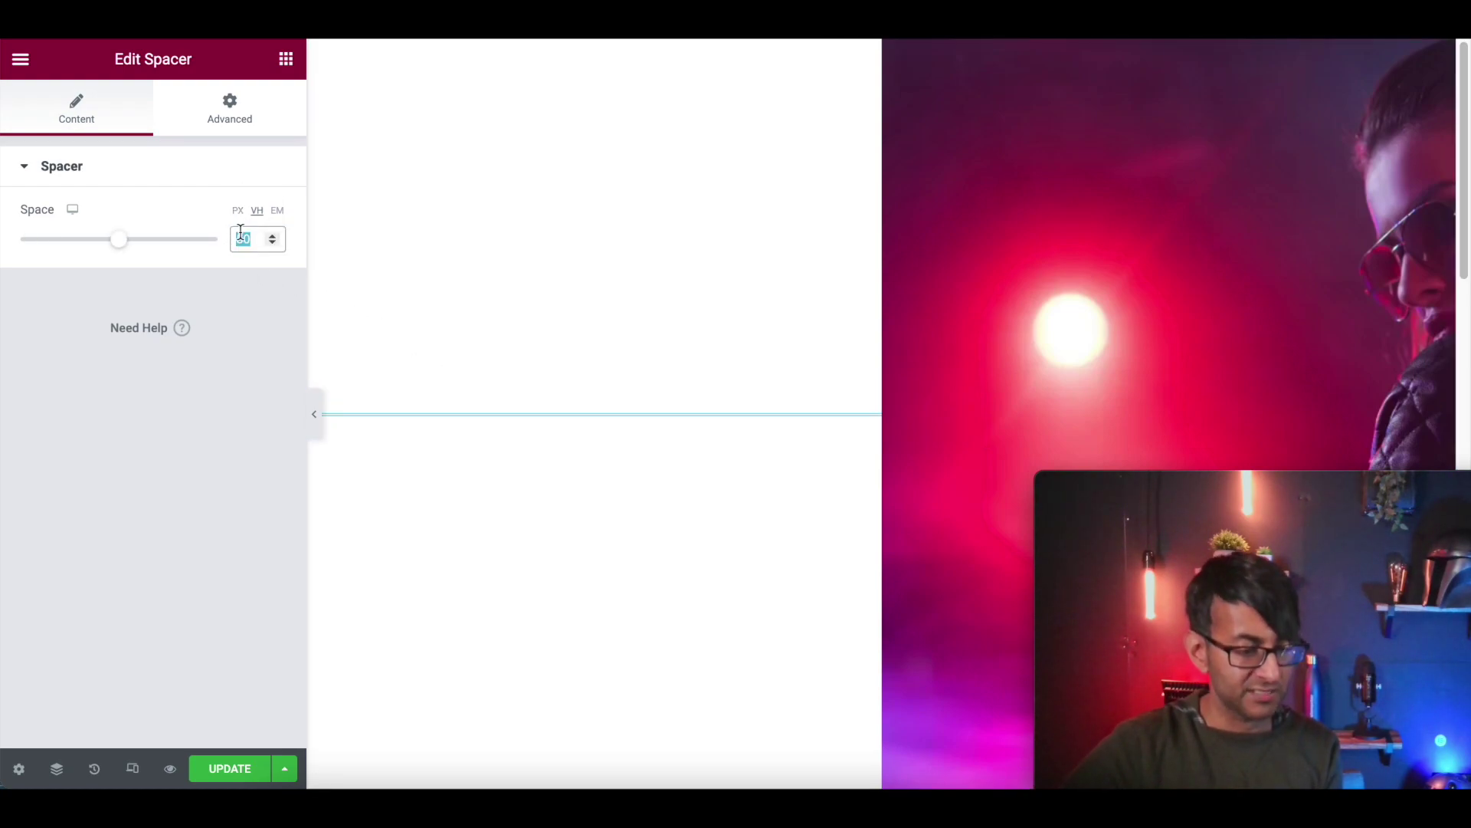
pyautogui.write('100')
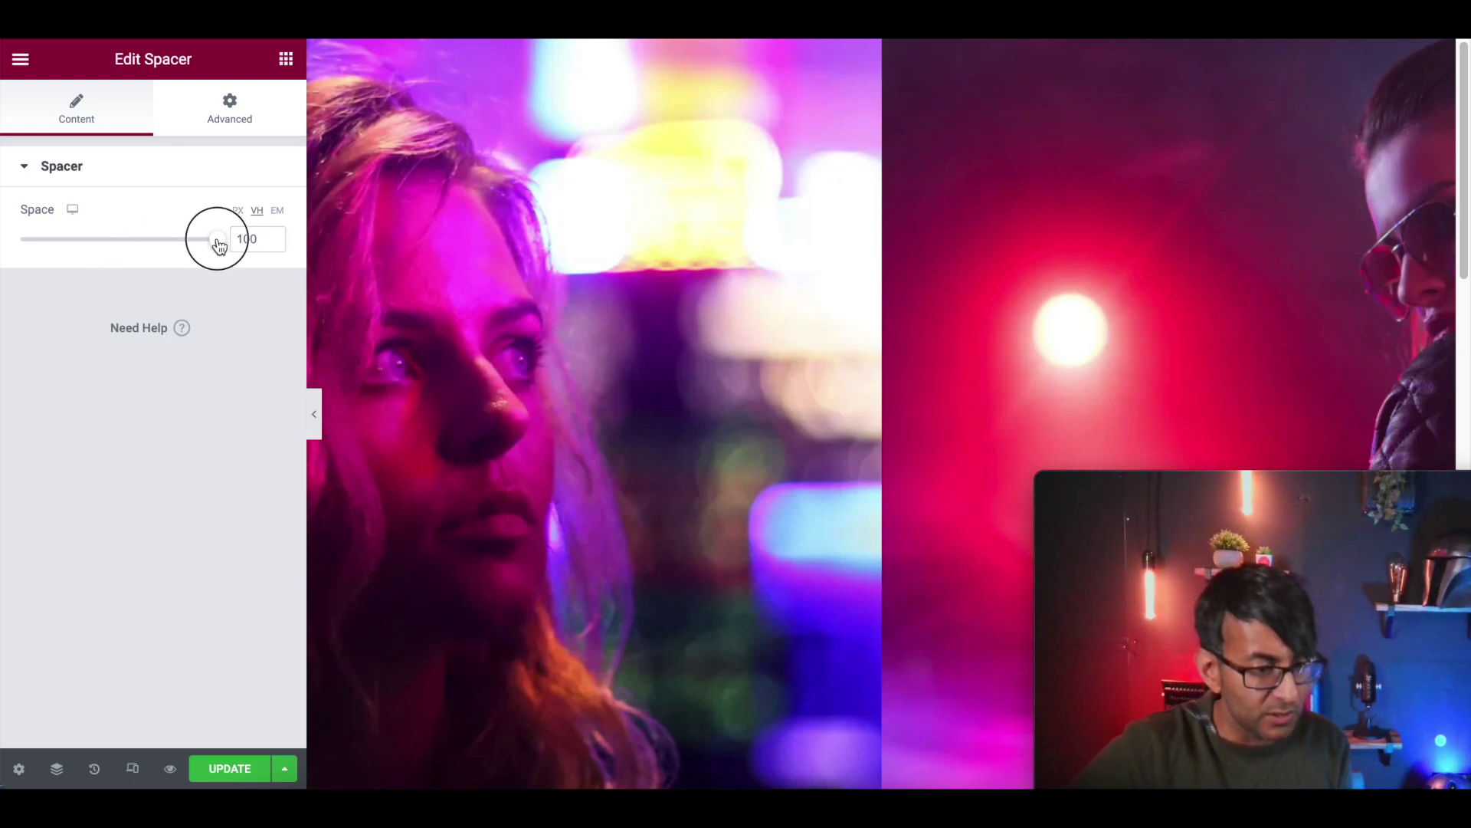
pyautogui.moveTo(219, 244); pyautogui.dragTo(121, 247)
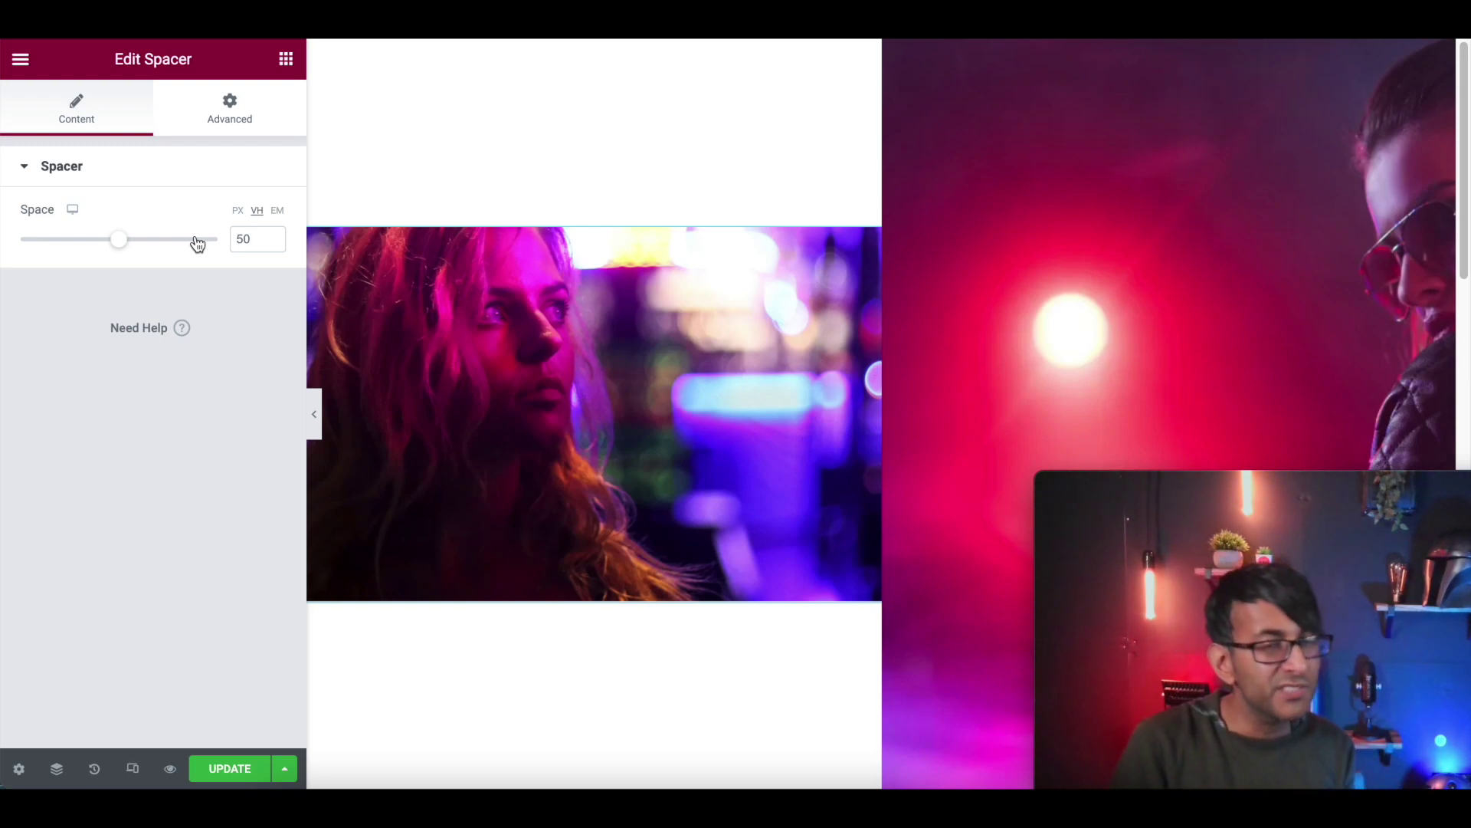
pyautogui.moveTo(267, 247); pyautogui.dragTo(223, 247)
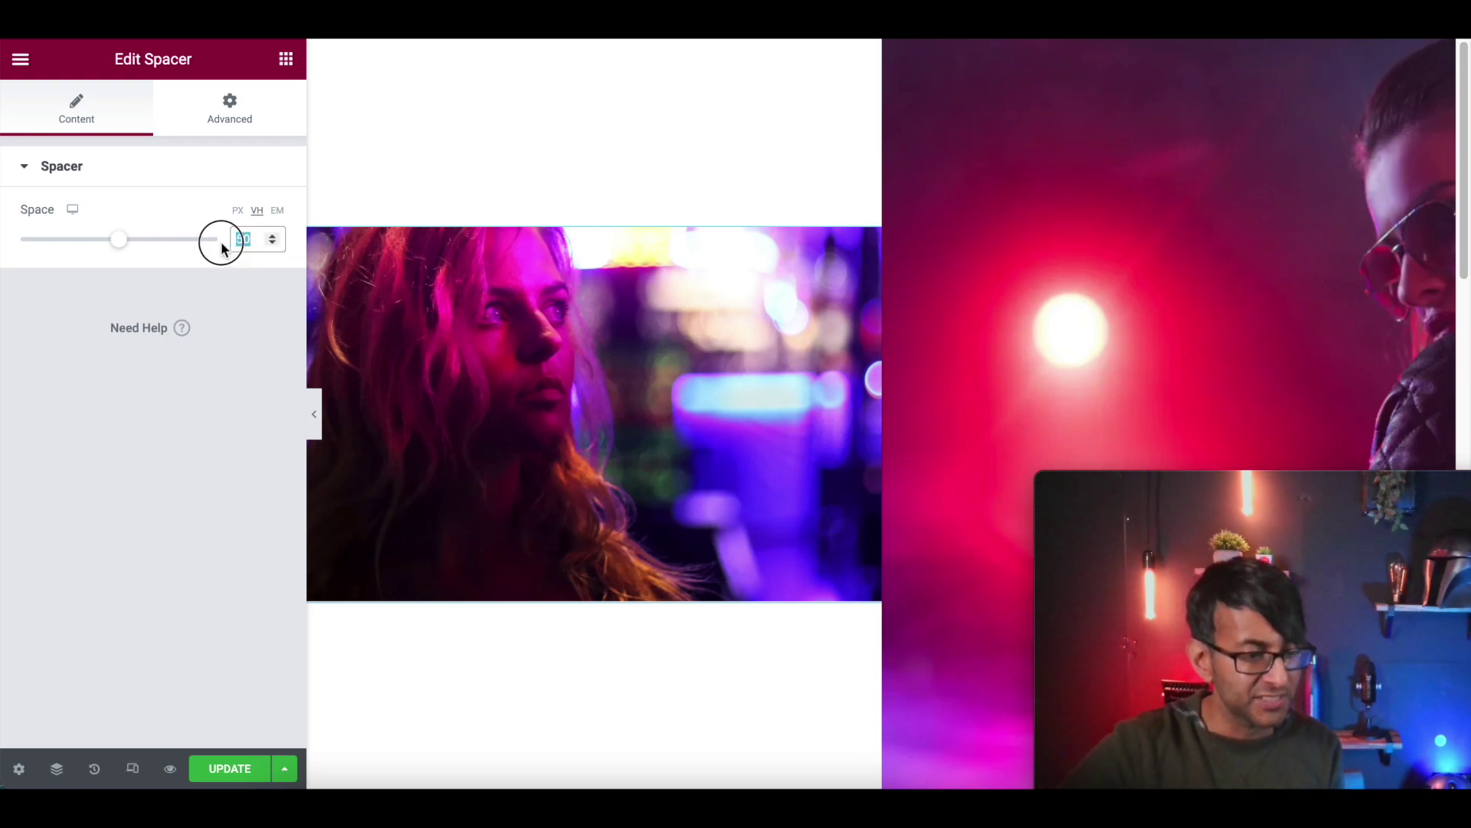
pyautogui.write('100')
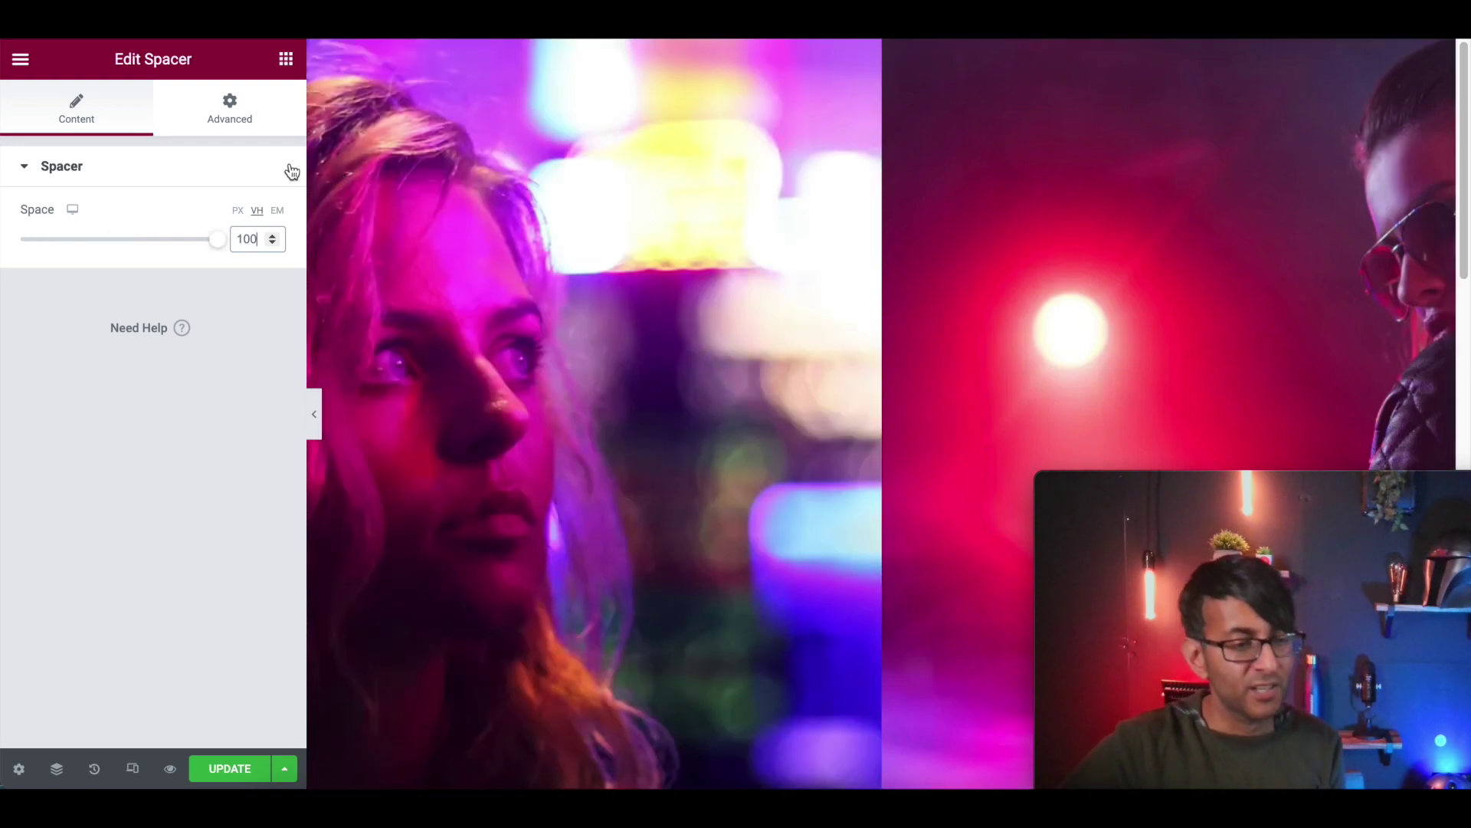
pyautogui.click(286, 62)
# Step: Place a Heading widget below the left column's spacer, then reselect the spacer
pyautogui.moveTo(227, 253); pyautogui.dragTo(664, 150)
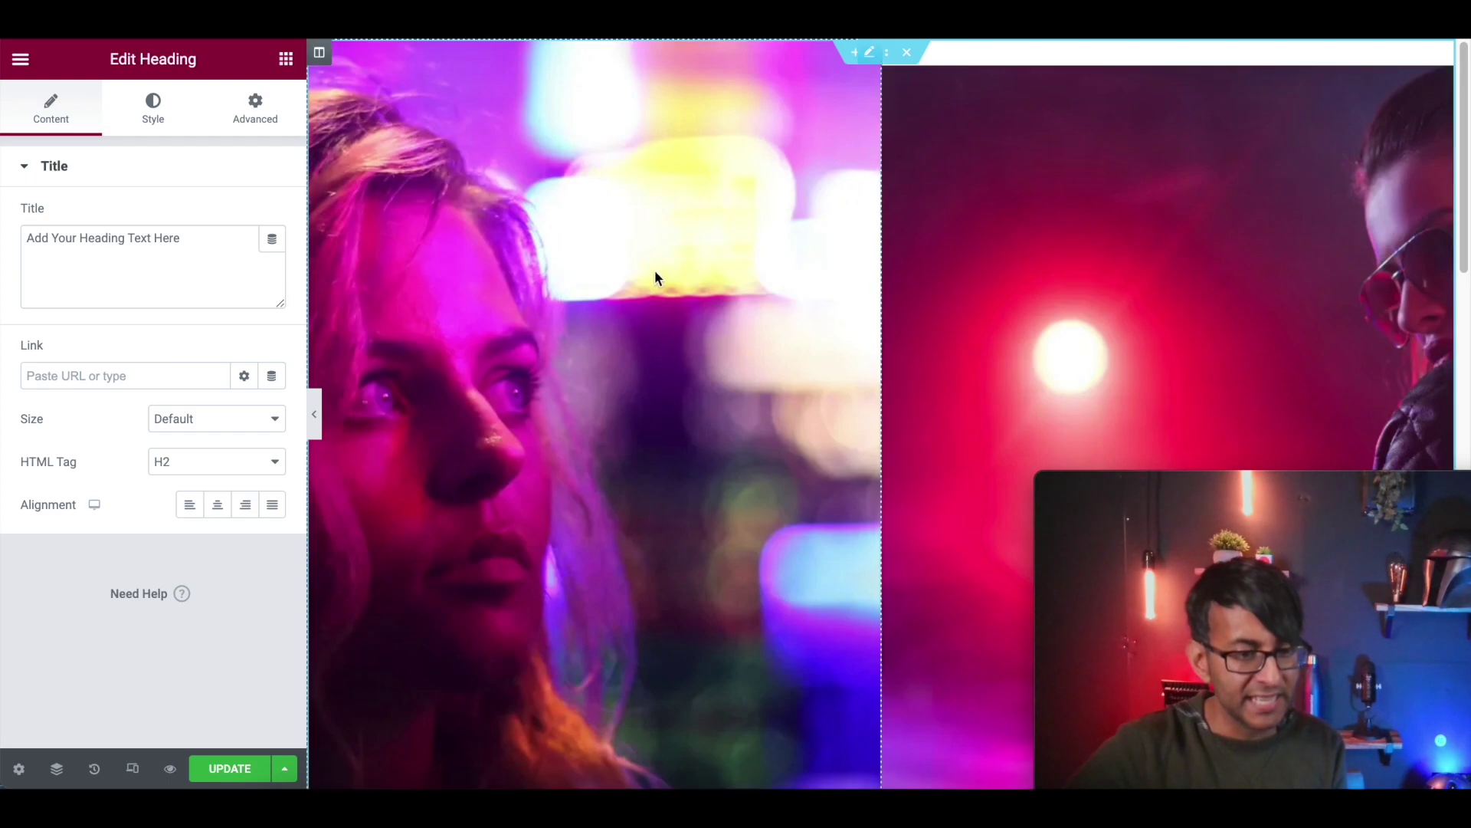
pyautogui.scroll(-10, 656, 275)
pyautogui.scroll(2, 667, 307)
pyautogui.scroll(2, 692, 264)
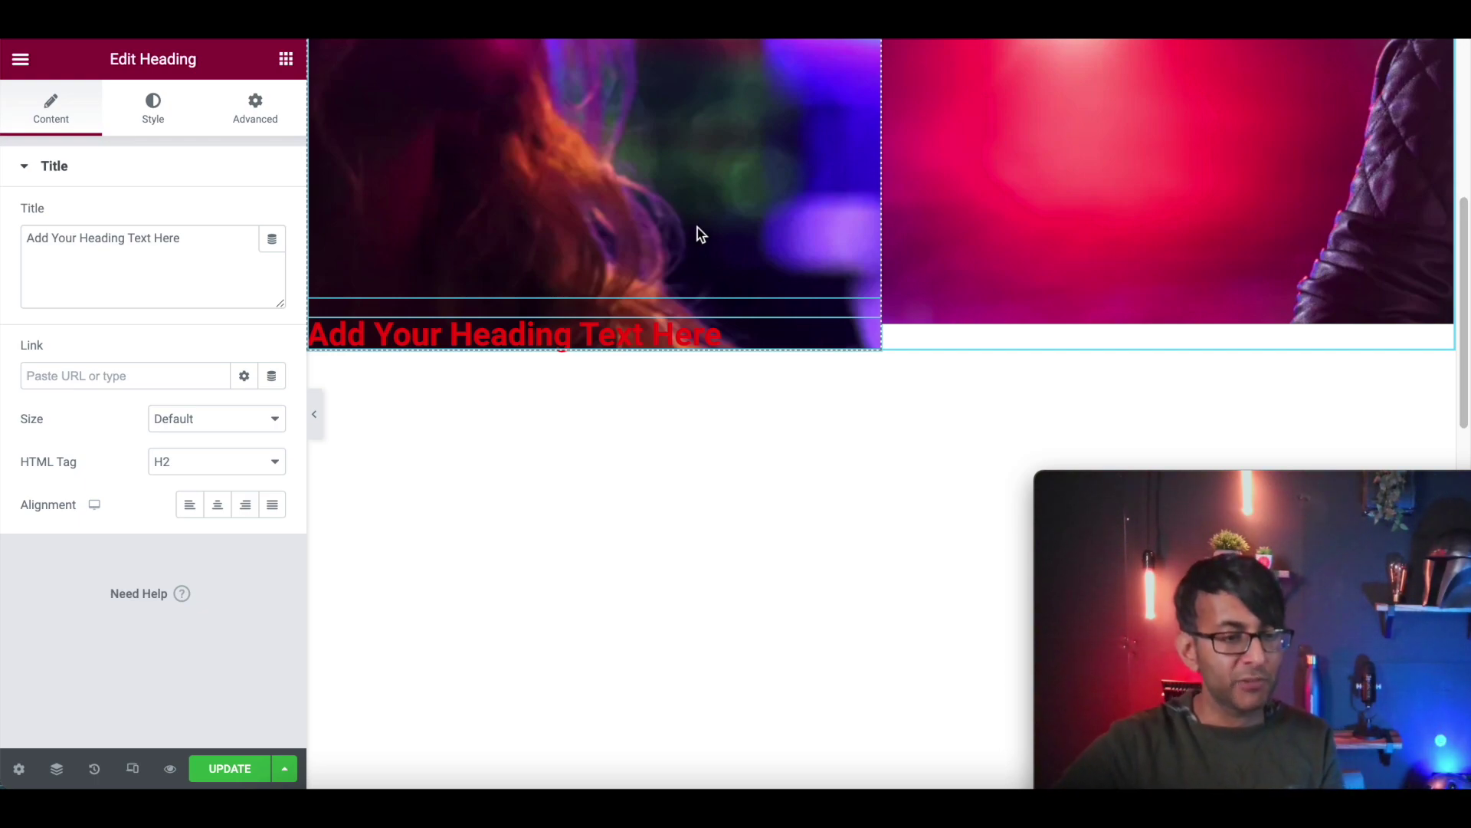
pyautogui.click(697, 227)
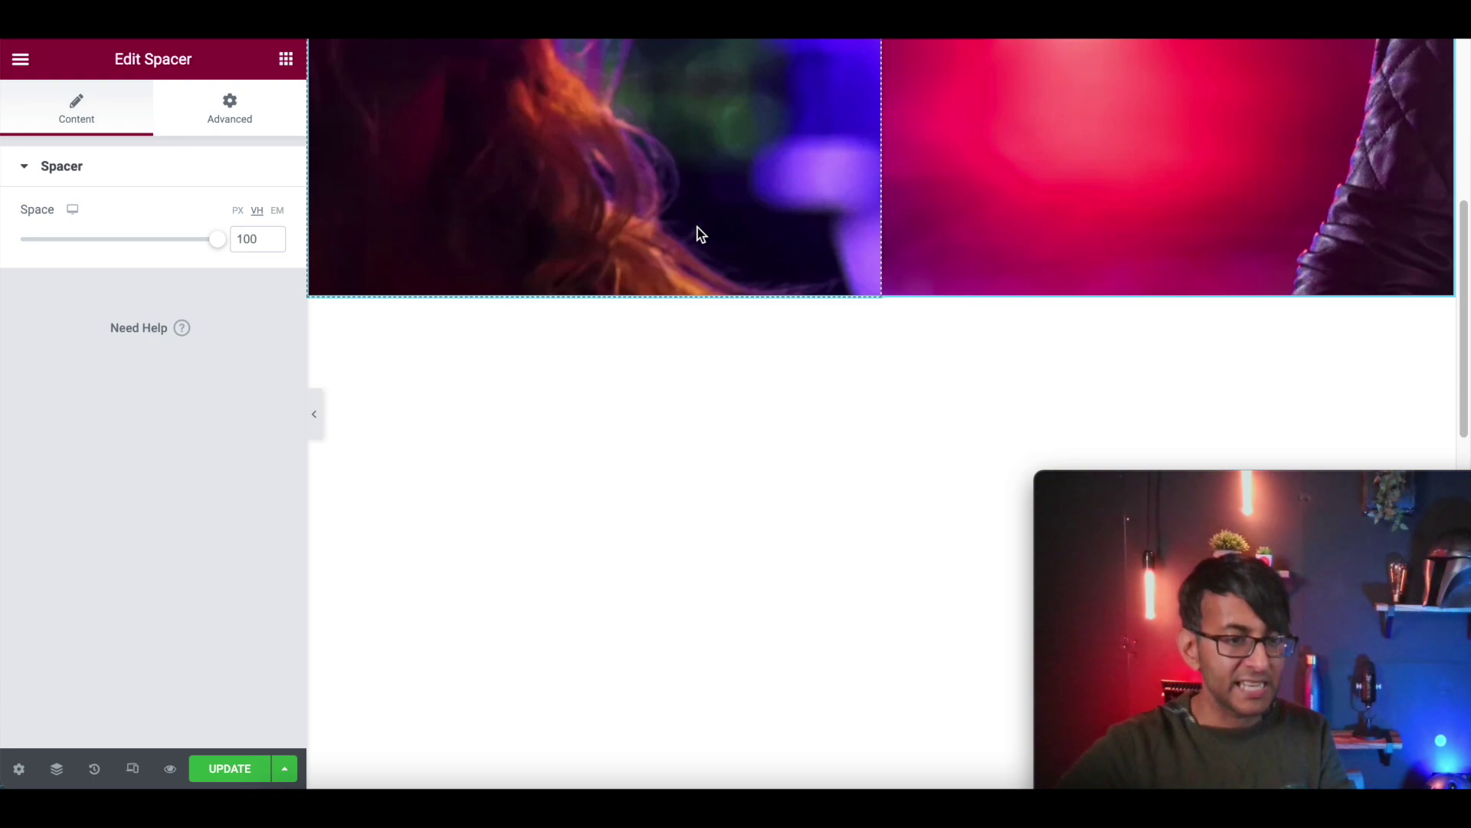
pyautogui.scroll(5, 697, 227)
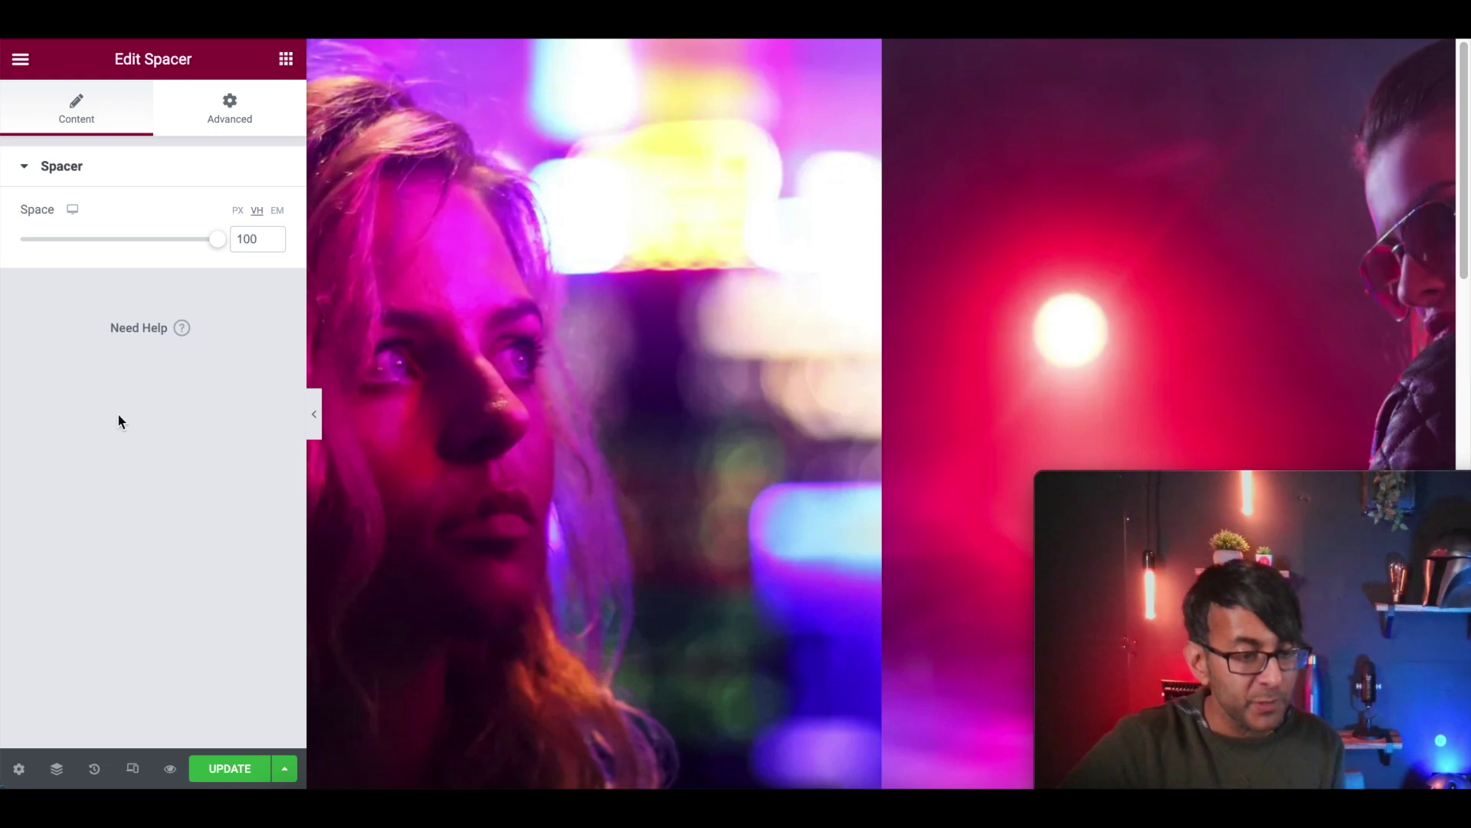
# Step: Collapse the Elementor editor panel to preview both full-height columns side by side
pyautogui.click(316, 416)
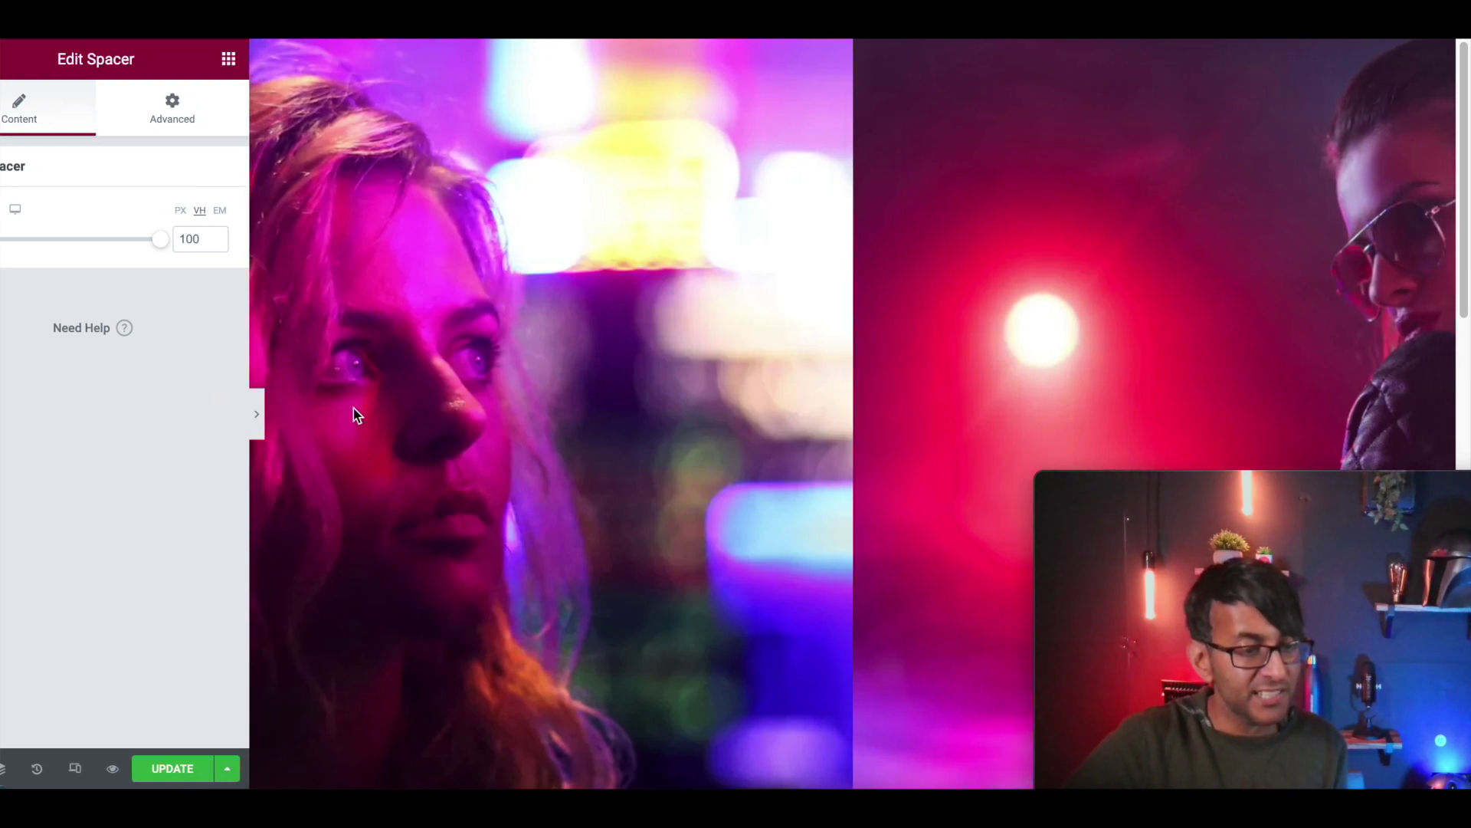